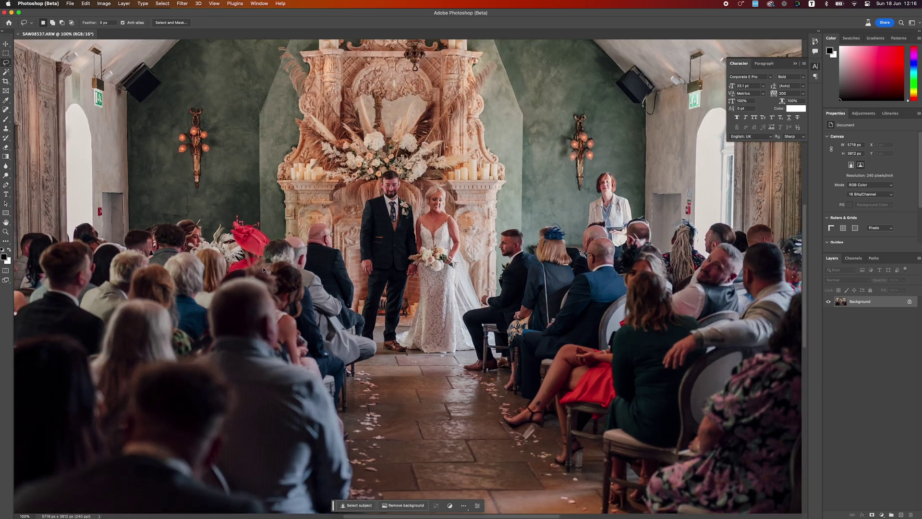
- Lasso the two speakers on the left side of the room, the light beam beside the outer one, and the hanging exit sign
{"action": "scroll", "coordinate": [102, 137], "scroll_direction": "up", "scroll_amount": 10}
{"action": "scroll", "coordinate": [102, 137], "scroll_direction": "left", "scroll_amount": 12}
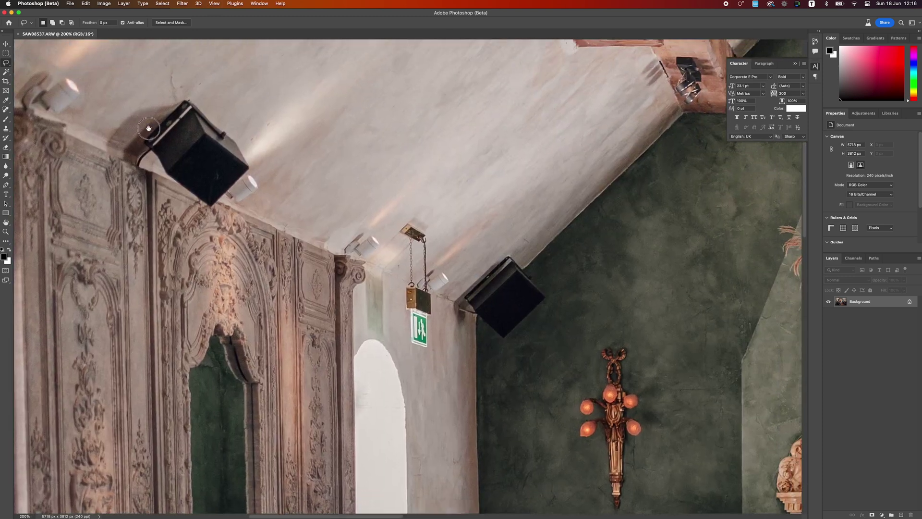
{"action": "scroll", "coordinate": [220, 158], "scroll_direction": "up", "scroll_amount": 3}
{"action": "scroll", "coordinate": [220, 158], "scroll_direction": "left", "scroll_amount": 5}
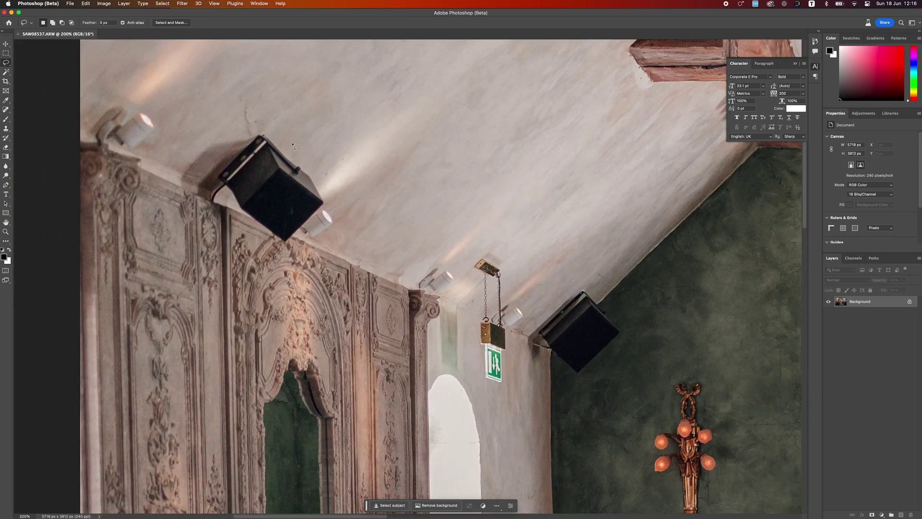
{"action": "left_click_drag", "start_coordinate": [293, 144], "coordinate": [257, 130]}
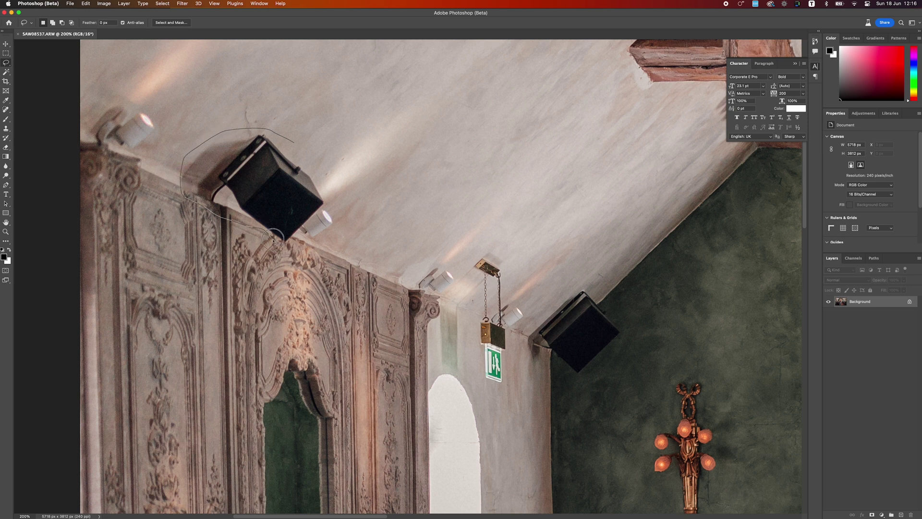
{"action": "mouse_move", "coordinate": [336, 210]}
{"action": "left_mouse_down"}
{"action": "mouse_move", "coordinate": [411, 138]}
{"action": "mouse_move", "coordinate": [366, 128]}
{"action": "mouse_move", "coordinate": [303, 174]}
{"action": "mouse_move", "coordinate": [290, 153]}
{"action": "mouse_move", "coordinate": [319, 188]}
{"action": "mouse_move", "coordinate": [326, 168]}
{"action": "left_mouse_up"}
{"action": "left_click_drag", "start_coordinate": [505, 252], "coordinate": [475, 260]}
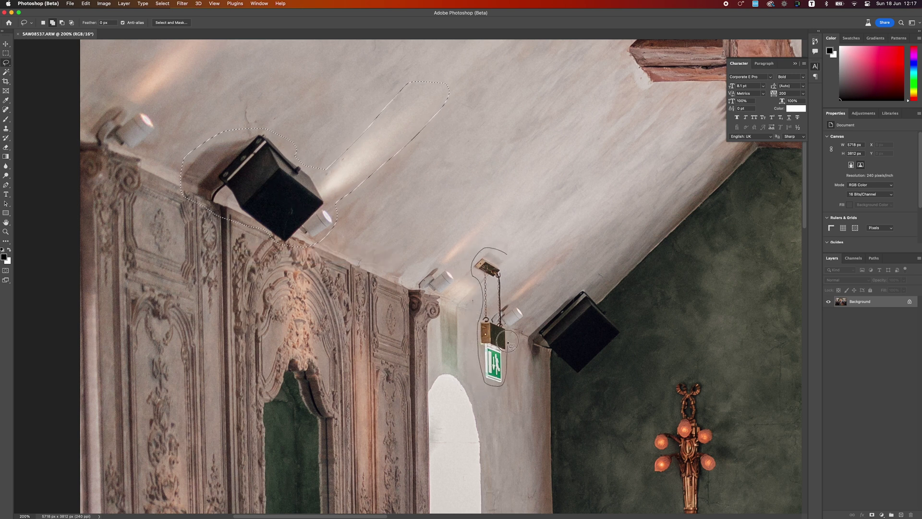
{"action": "mouse_move", "coordinate": [538, 290]}
{"action": "left_mouse_down"}
{"action": "mouse_move", "coordinate": [581, 231]}
{"action": "mouse_move", "coordinate": [558, 288]}
{"action": "mouse_move", "coordinate": [601, 365]}
{"action": "mouse_move", "coordinate": [529, 346]}
{"action": "left_mouse_up"}
- Add the two speakers and the hanging exit sign on the right side of the room to the selection
{"action": "scroll", "coordinate": [416, 207], "scroll_direction": "right", "scroll_amount": 15}
{"action": "scroll", "coordinate": [416, 208], "scroll_direction": "left", "scroll_amount": 15}
{"action": "scroll", "coordinate": [416, 208], "scroll_direction": "down", "scroll_amount": 4}
{"action": "left_click_drag", "start_coordinate": [480, 135], "coordinate": [459, 169]}
{"action": "mouse_move", "coordinate": [475, 271]}
{"action": "left_mouse_down"}
{"action": "mouse_move", "coordinate": [485, 139]}
{"action": "mouse_move", "coordinate": [444, 185]}
{"action": "mouse_move", "coordinate": [525, 197]}
{"action": "mouse_move", "coordinate": [597, 161]}
{"action": "mouse_move", "coordinate": [513, 114]}
{"action": "left_mouse_up"}
{"action": "scroll", "coordinate": [499, 125], "scroll_direction": "right", "scroll_amount": 10}
{"action": "scroll", "coordinate": [500, 125], "scroll_direction": "up", "scroll_amount": 2}
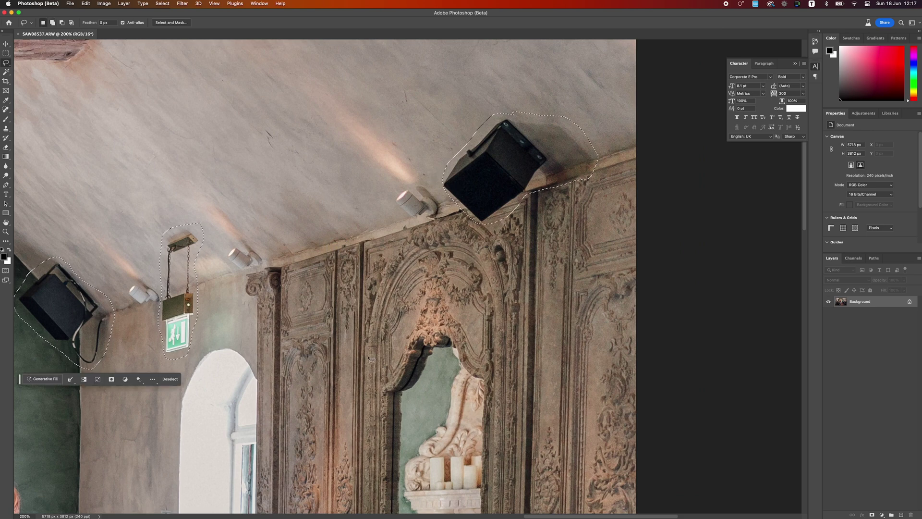
- Add the red fire alarm fittings beside the left and right wall recesses to the selection
{"action": "scroll", "coordinate": [509, 125], "scroll_direction": "left", "scroll_amount": 11}
{"action": "scroll", "coordinate": [509, 125], "scroll_direction": "down", "scroll_amount": 8}
{"action": "mouse_move", "coordinate": [507, 273]}
{"action": "left_mouse_down"}
{"action": "mouse_move", "coordinate": [486, 303]}
{"action": "mouse_move", "coordinate": [506, 274]}
{"action": "left_mouse_up"}
{"action": "scroll", "coordinate": [659, 275], "scroll_direction": "right", "scroll_amount": 11}
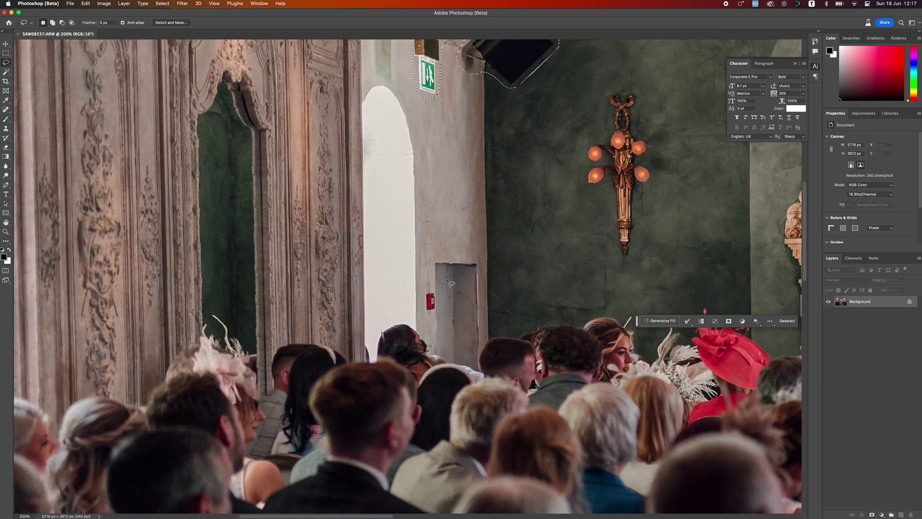
{"action": "scroll", "coordinate": [659, 274], "scroll_direction": "left", "scroll_amount": 8}
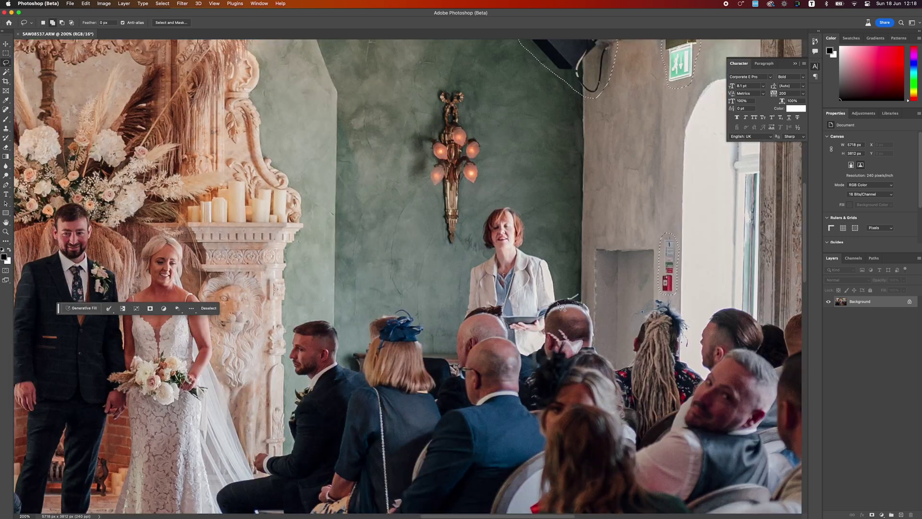
- Run Generative Fill on the selected fittings with the prompt "remove objects"
{"action": "key", "text": "super+0"}
{"action": "left_click", "coordinate": [361, 246]}
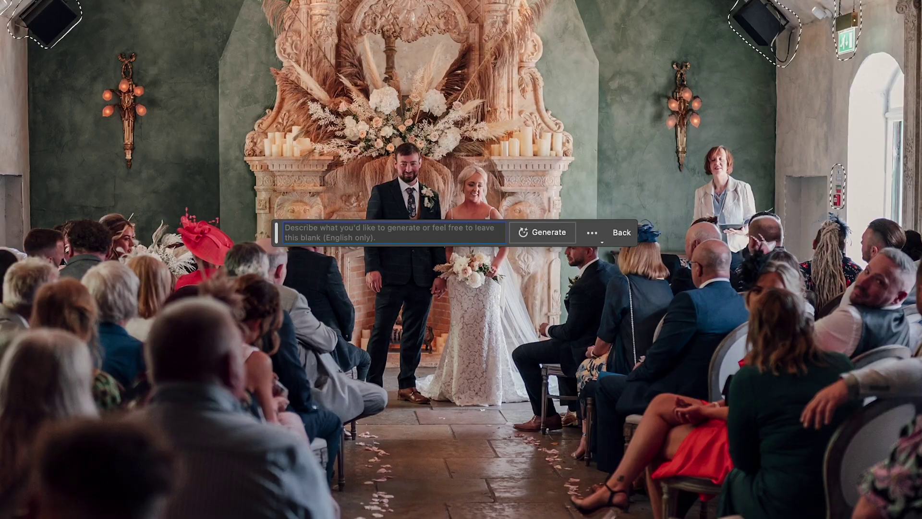
{"action": "type", "text": "remove objects"}
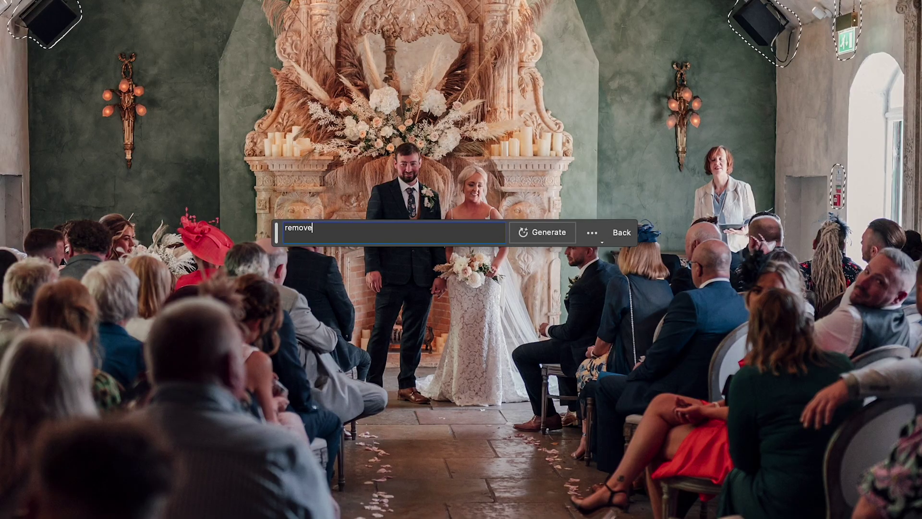
{"action": "left_click", "coordinate": [553, 231]}
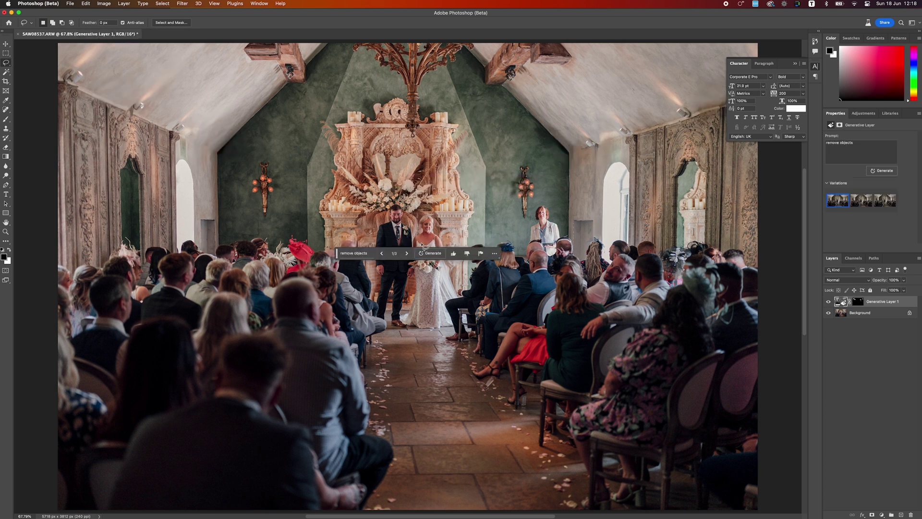
- Compare the room before and after the object removal by toggling the generative layer's visibility
{"action": "left_click", "coordinate": [827, 301]}
{"action": "left_click", "coordinate": [827, 302]}
{"action": "left_click", "coordinate": [827, 302]}
{"action": "left_click", "coordinate": [827, 302]}
{"action": "left_click", "coordinate": [828, 301]}
{"action": "left_click", "coordinate": [827, 301]}
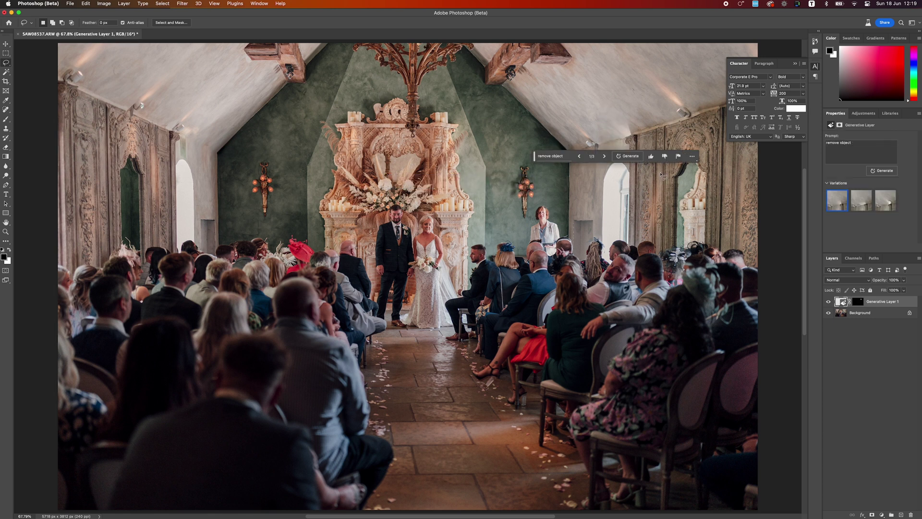
- Lasso the light streak on the left ceiling slope and fill it generatively with the prompt "remove object"
{"action": "left_click_drag", "start_coordinate": [127, 113], "coordinate": [128, 115]}
{"action": "left_click", "coordinate": [91, 128]}
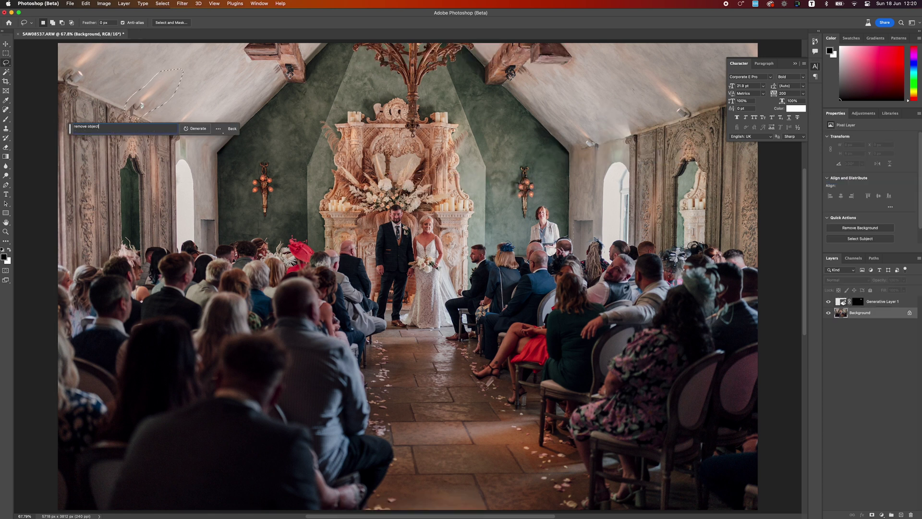
{"action": "left_click", "coordinate": [226, 128]}
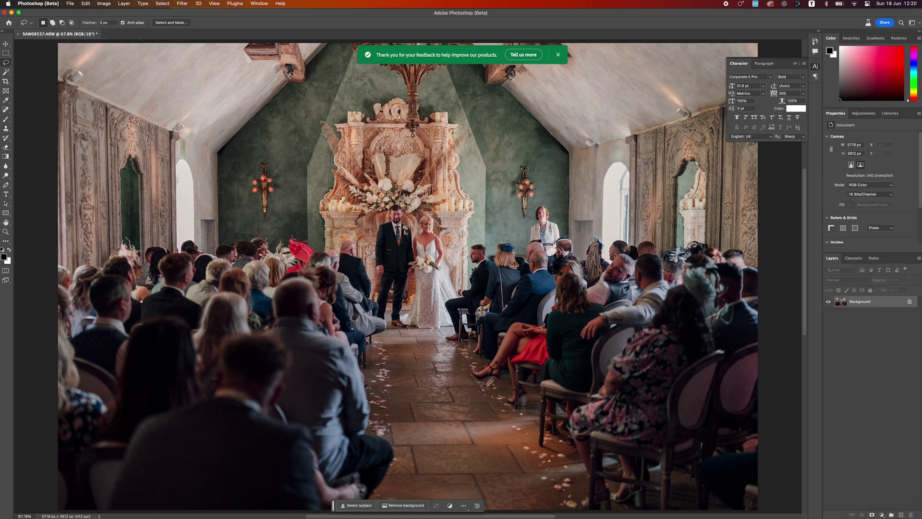
- Lasso the woman standing in the cream jacket and run Generative Fill with the prompt "remove person"
{"action": "key", "text": "j"}
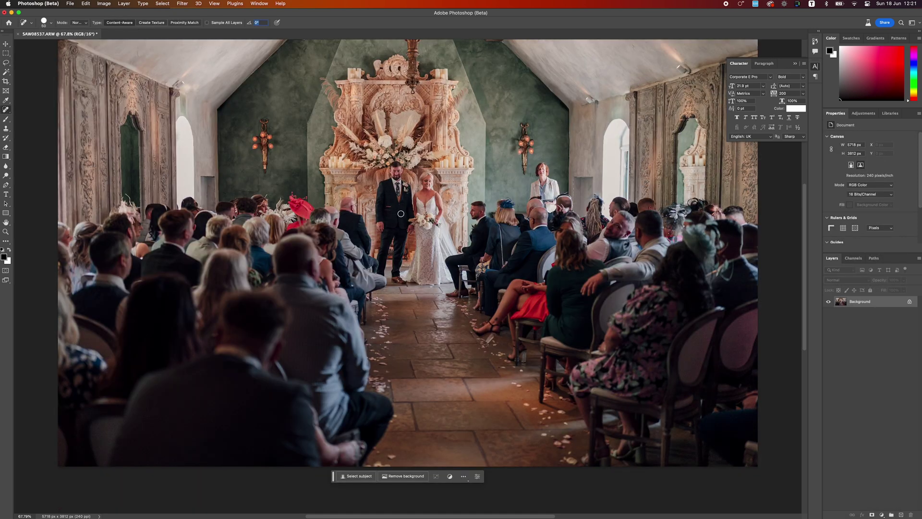
{"action": "key", "text": "super+1"}
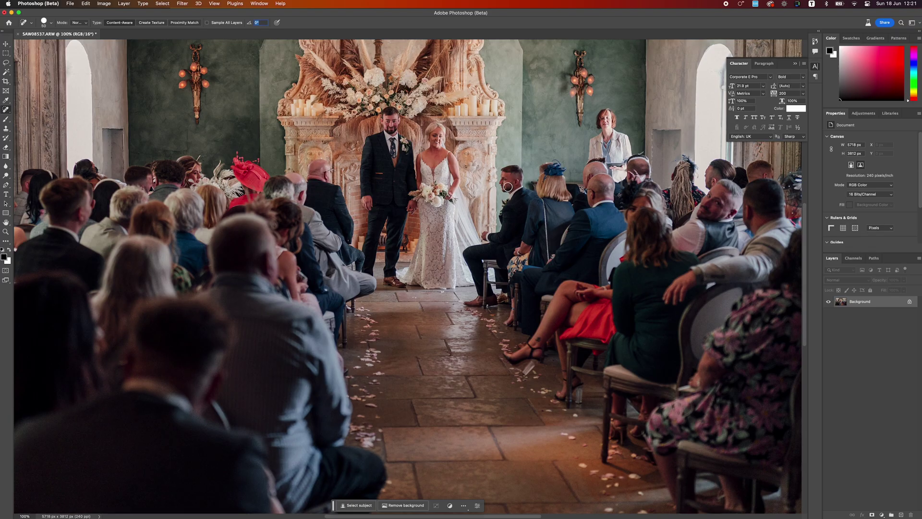
{"action": "key", "text": "super+plus"}
{"action": "left_click_drag", "start_coordinate": [621, 191], "coordinate": [127, 365]}
{"action": "left_click_drag", "start_coordinate": [341, 161], "coordinate": [450, 229]}
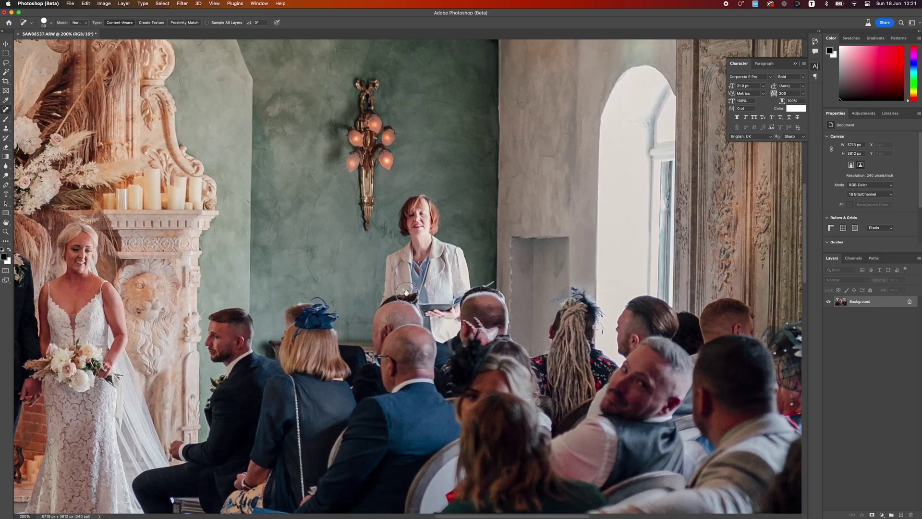
{"action": "key", "text": "l"}
{"action": "mouse_move", "coordinate": [479, 163]}
{"action": "left_mouse_down"}
{"action": "mouse_move", "coordinate": [478, 62]}
{"action": "mouse_move", "coordinate": [350, 202]}
{"action": "mouse_move", "coordinate": [321, 327]}
{"action": "mouse_move", "coordinate": [408, 326]}
{"action": "mouse_move", "coordinate": [434, 410]}
{"action": "mouse_move", "coordinate": [502, 456]}
{"action": "mouse_move", "coordinate": [551, 304]}
{"action": "mouse_move", "coordinate": [480, 166]}
{"action": "left_mouse_up"}
{"action": "left_click", "coordinate": [304, 479]}
{"action": "type", "text": "remove person"}
{"action": "left_click", "coordinate": [544, 481]}
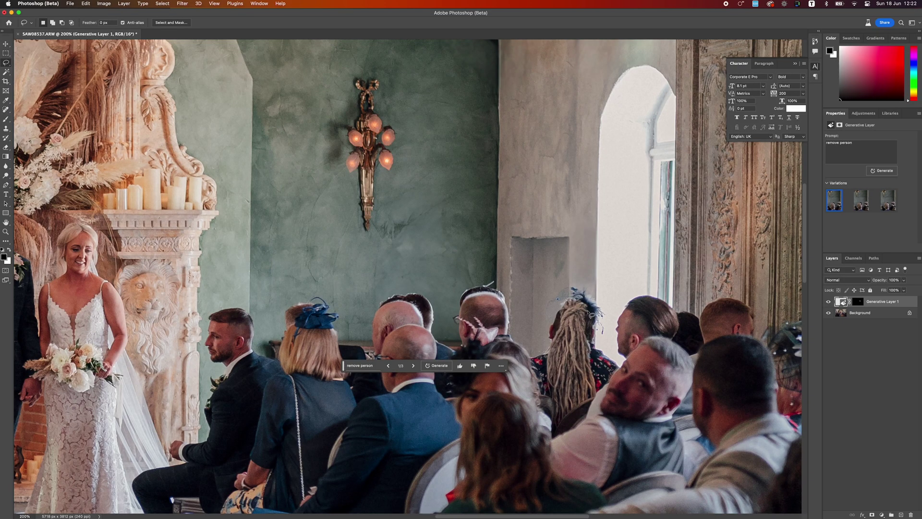
- Compare the variations of the person removal, keep the first one, and save the photo
{"action": "left_click", "coordinate": [414, 365]}
{"action": "left_click", "coordinate": [414, 365]}
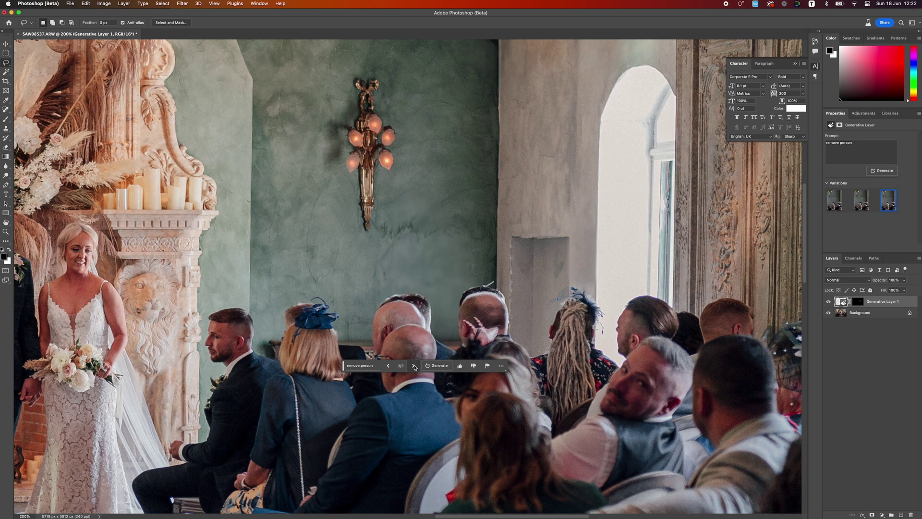
{"action": "left_click", "coordinate": [387, 366]}
{"action": "left_click", "coordinate": [388, 366]}
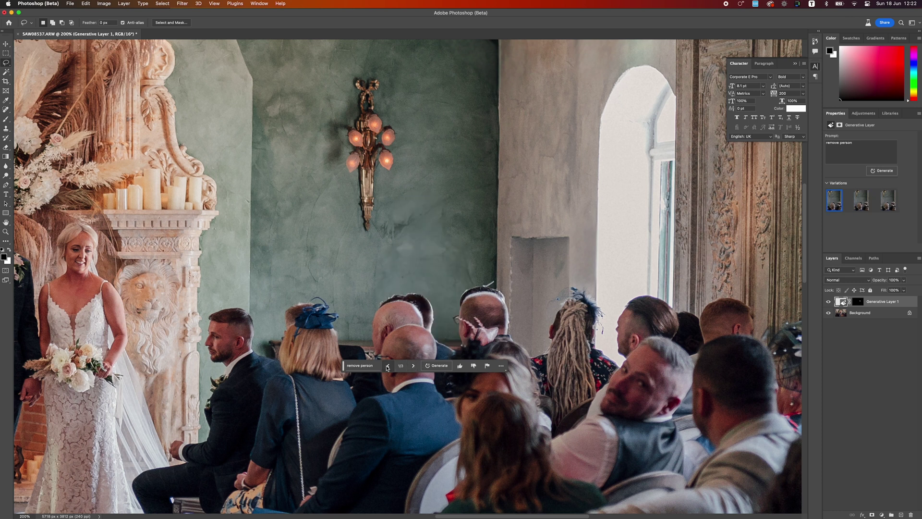
{"action": "left_click", "coordinate": [828, 302]}
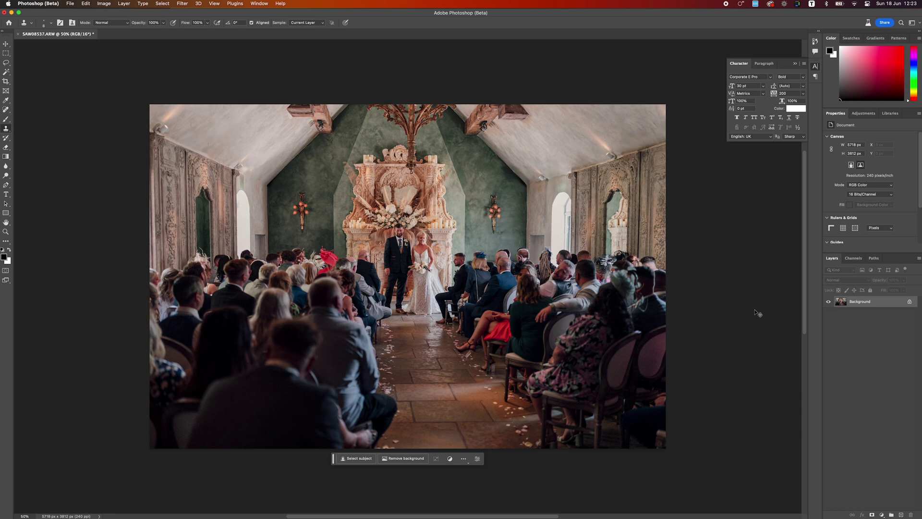
{"action": "key", "text": "super+s"}
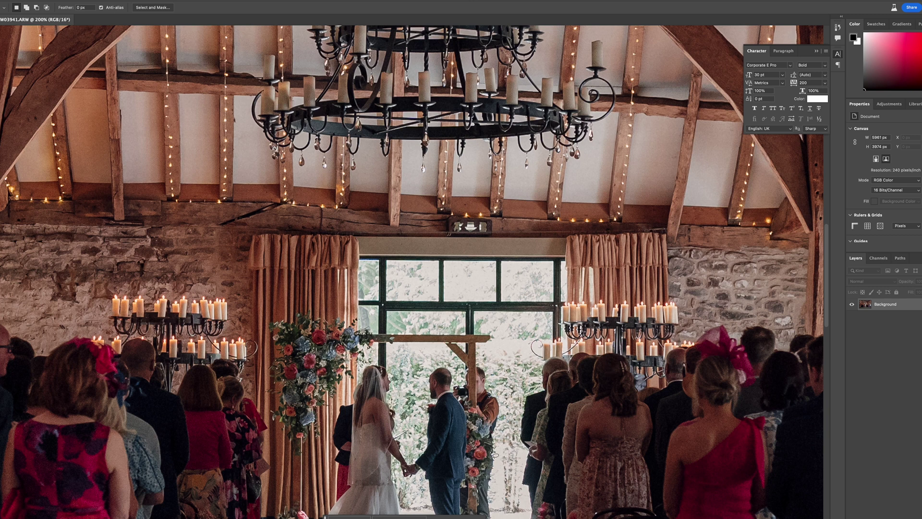
- Lasso the wooden arch with its flower arrangements and the photographer behind the groom, leaving the couple outside the selection
{"action": "left_click_drag", "start_coordinate": [466, 468], "coordinate": [485, 306]}
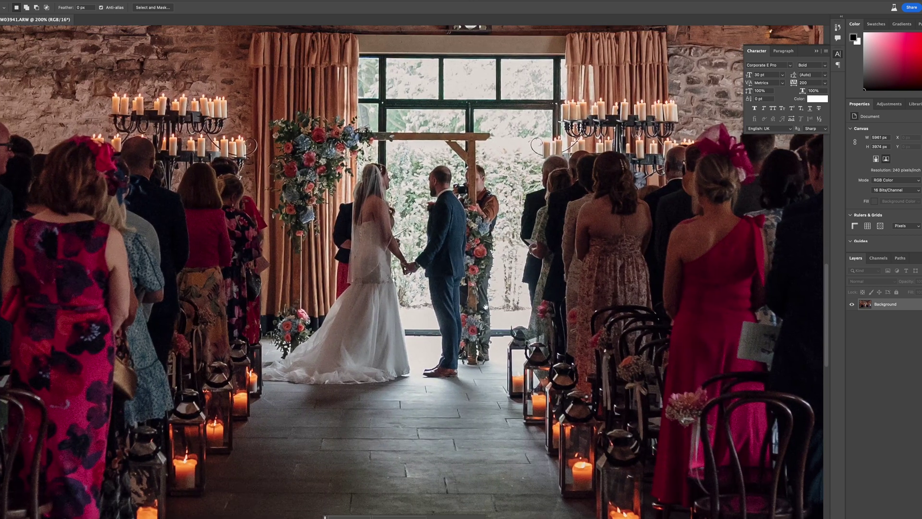
{"action": "key", "text": "super+equal"}
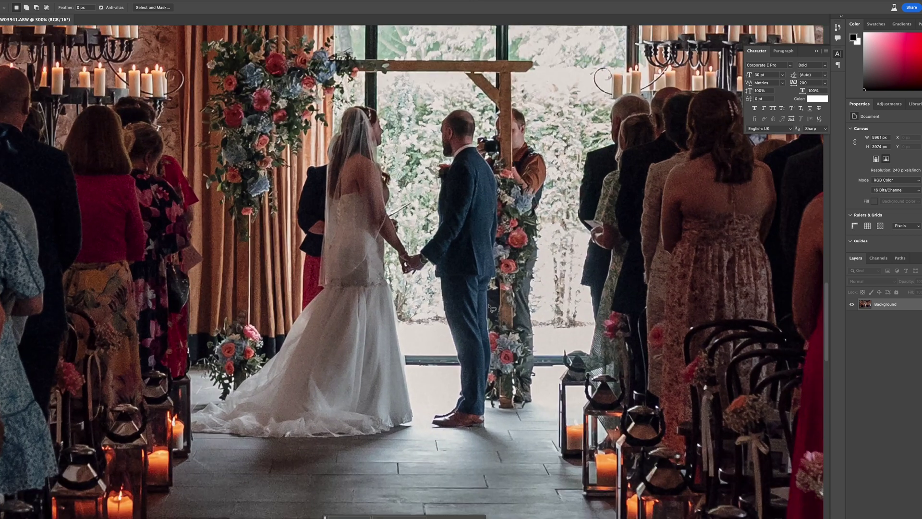
{"action": "left_click_drag", "start_coordinate": [534, 407], "coordinate": [539, 374]}
{"action": "mouse_move", "coordinate": [540, 332]}
{"action": "left_mouse_down"}
{"action": "mouse_move", "coordinate": [555, 166]}
{"action": "mouse_move", "coordinate": [517, 80]}
{"action": "mouse_move", "coordinate": [335, 31]}
{"action": "mouse_move", "coordinate": [228, 26]}
{"action": "mouse_move", "coordinate": [194, 159]}
{"action": "mouse_move", "coordinate": [231, 271]}
{"action": "mouse_move", "coordinate": [196, 362]}
{"action": "mouse_move", "coordinate": [237, 388]}
{"action": "mouse_move", "coordinate": [275, 345]}
{"action": "mouse_move", "coordinate": [255, 245]}
{"action": "mouse_move", "coordinate": [287, 179]}
{"action": "left_mouse_up"}
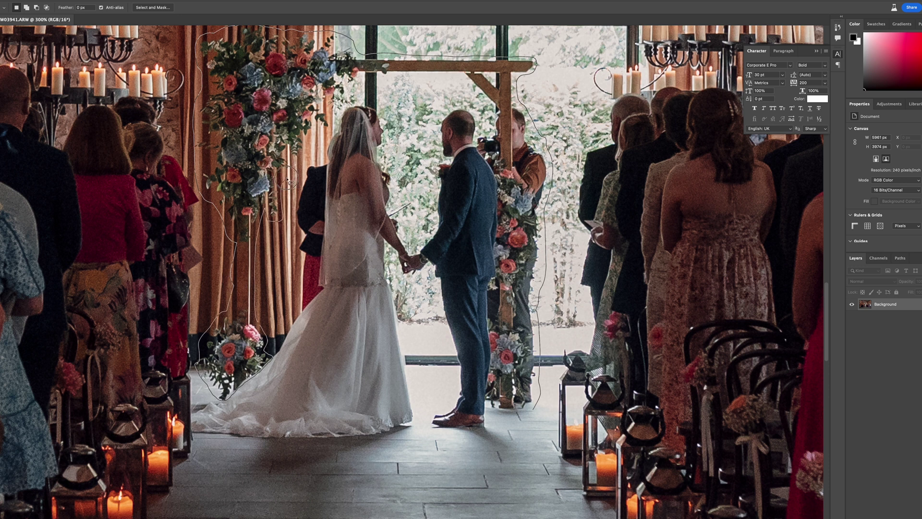
{"action": "mouse_move", "coordinate": [327, 132]}
{"action": "left_mouse_down"}
{"action": "mouse_move", "coordinate": [488, 104]}
{"action": "mouse_move", "coordinate": [477, 136]}
{"action": "mouse_move", "coordinate": [494, 179]}
{"action": "mouse_move", "coordinate": [489, 341]}
{"action": "left_mouse_up"}
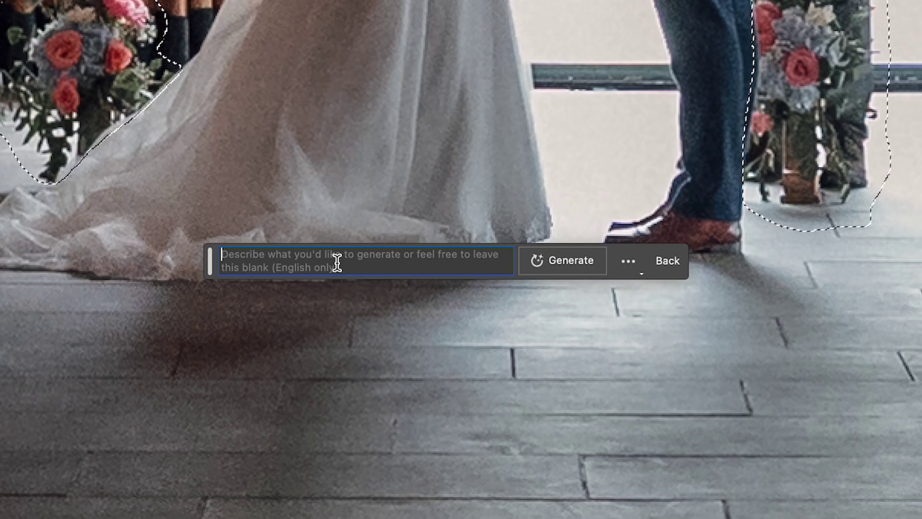
- Run Generative Fill with the prompt "remove person and wood frame with flowers" and compare the generated variations
{"action": "type", "text": "remove person"}
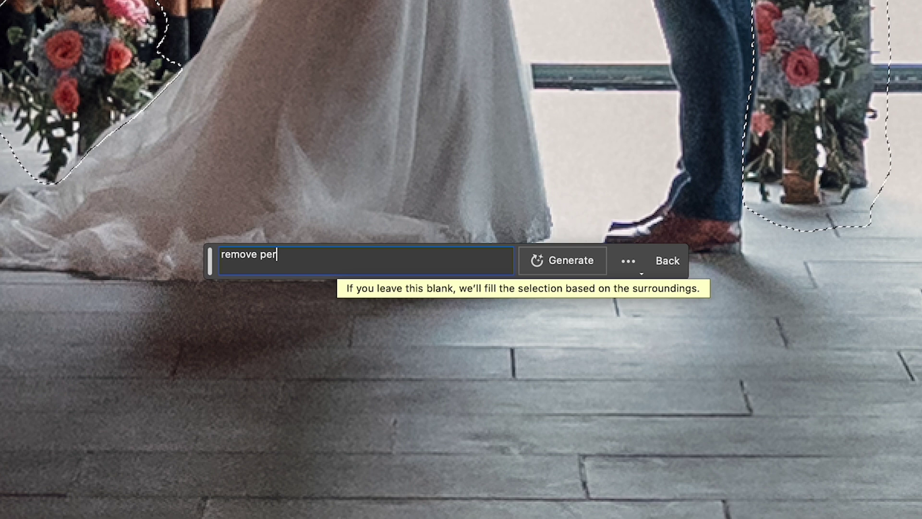
{"action": "type", "text": " and wood frame with flowers"}
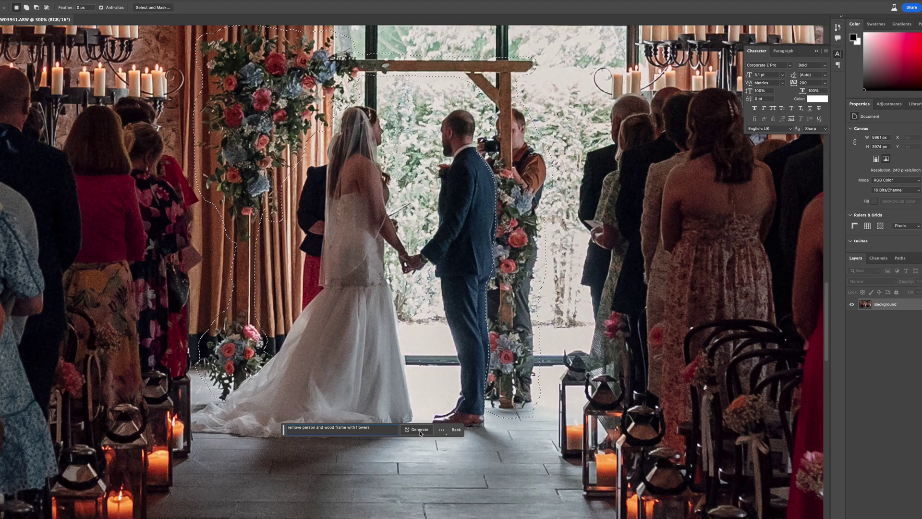
{"action": "left_click", "coordinate": [419, 430]}
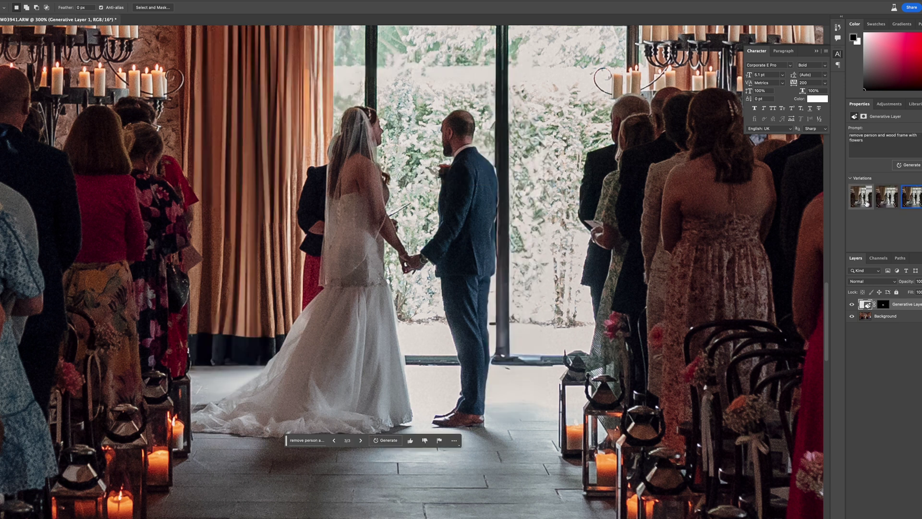
{"action": "left_click", "coordinate": [914, 203]}
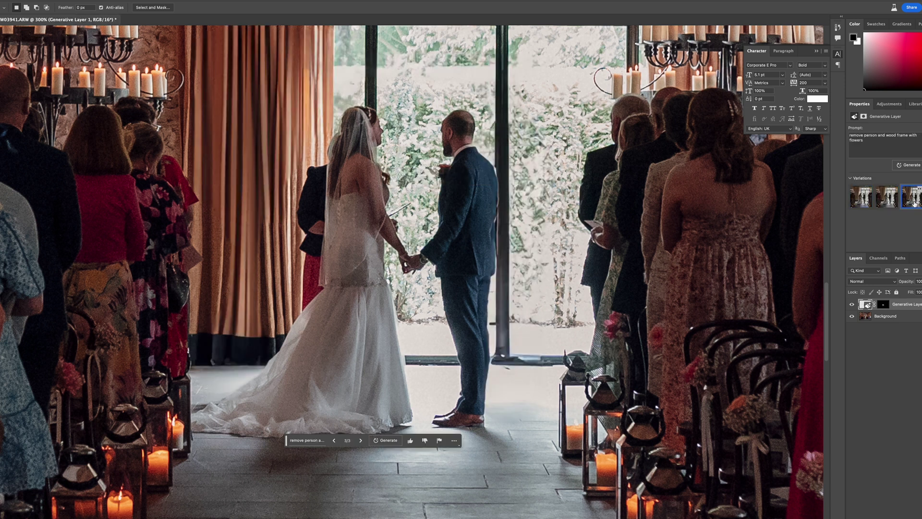
{"action": "left_click", "coordinate": [860, 200]}
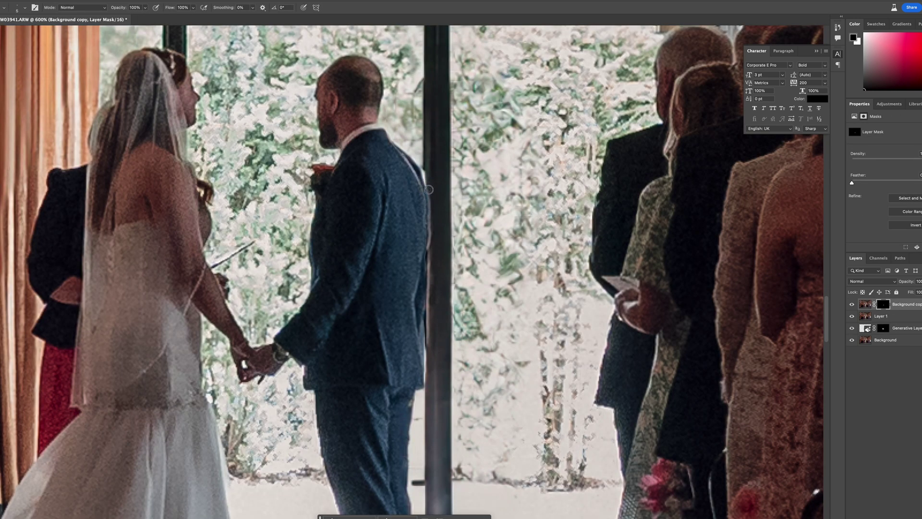
- Undo the recent mask edits on the Background copy layer and switch to the Clone Stamp tool
{"action": "key", "text": "super+z"}
{"action": "key", "text": "super+z"}
{"action": "key", "text": "super+z"}
{"action": "key", "text": "super+z"}
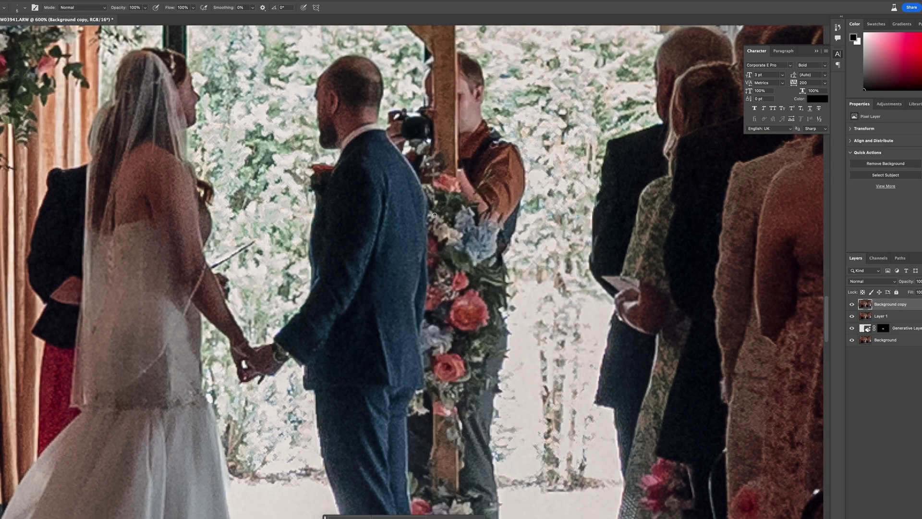
{"action": "key", "text": "s"}
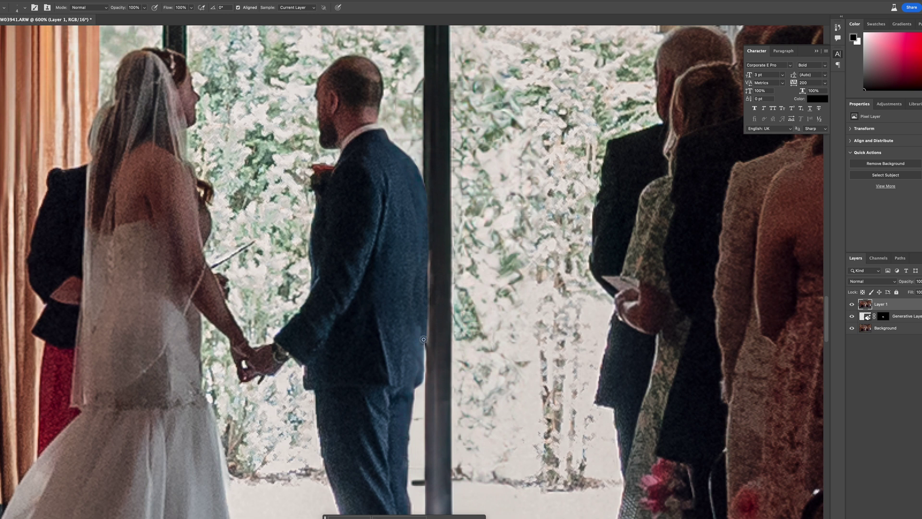
- Compare the whole barn photo with and without the retouching by toggling layer visibility
{"action": "key", "text": "super+0"}
{"action": "left_click", "coordinate": [852, 305]}
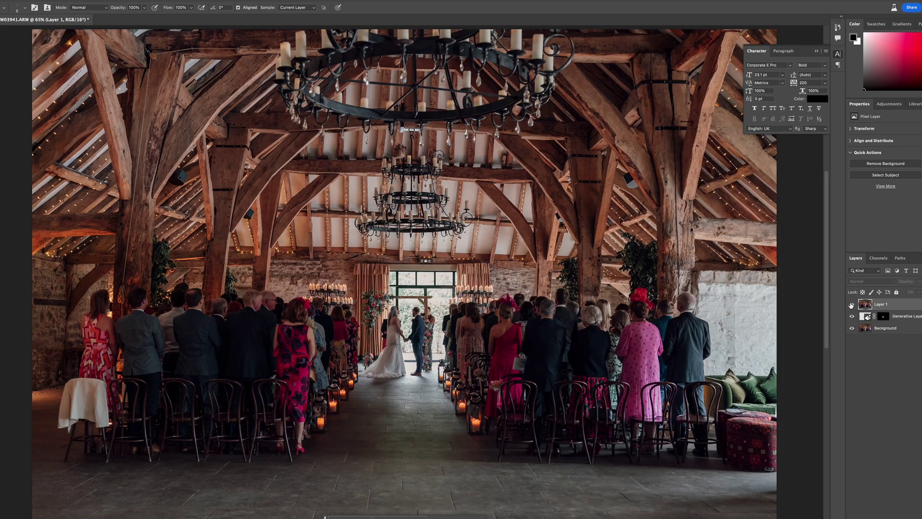
{"action": "left_click", "coordinate": [851, 304]}
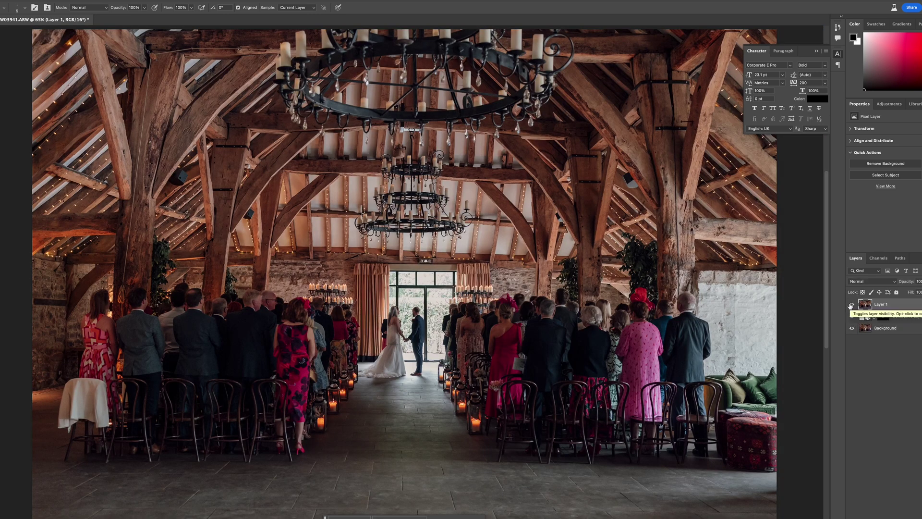
{"action": "left_click", "coordinate": [852, 305]}
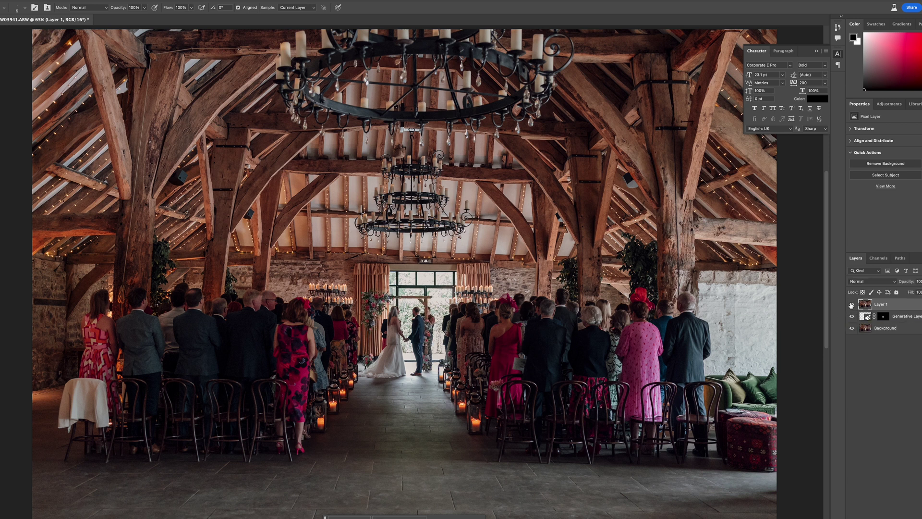
- Toggle Layer 1's visibility to check the retouch in the barn ceremony photo
{"action": "left_click", "coordinate": [851, 304]}
{"action": "key", "text": "Return"}
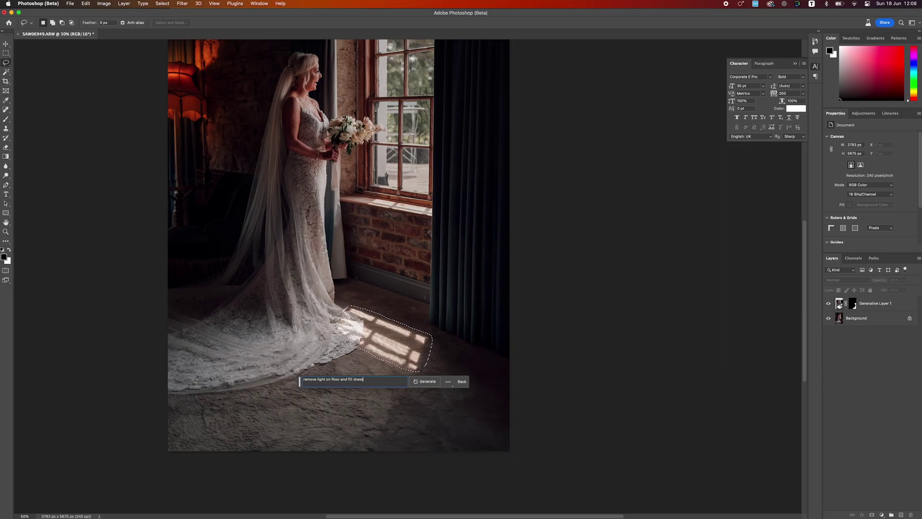
- Run Generative Fill with the prompt "remove light on floor and fill dress", and stamp the visible result onto a new layer
{"action": "left_click", "coordinate": [429, 380]}
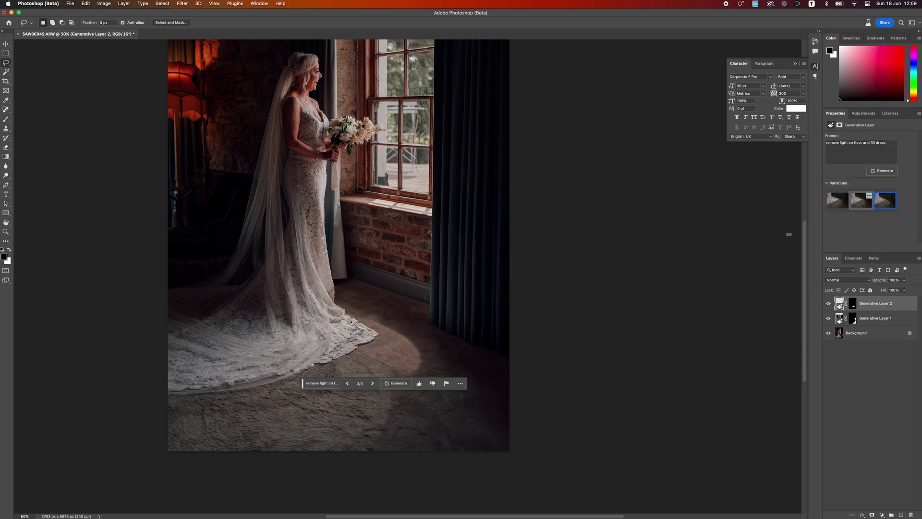
{"action": "key", "text": "alt+shift+super+e"}
- Lasso the remaining bright carpet patch beside the dress hem and run Generative Fill without a prompt
{"action": "mouse_move", "coordinate": [348, 313]}
{"action": "left_mouse_down"}
{"action": "mouse_move", "coordinate": [355, 347]}
{"action": "mouse_move", "coordinate": [349, 313]}
{"action": "left_mouse_up"}
{"action": "left_click", "coordinate": [328, 389]}
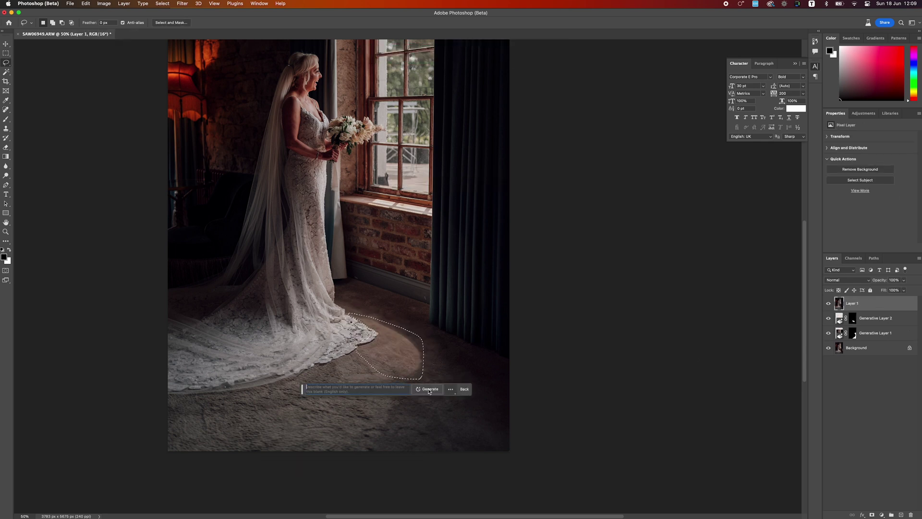
{"action": "left_click", "coordinate": [428, 389]}
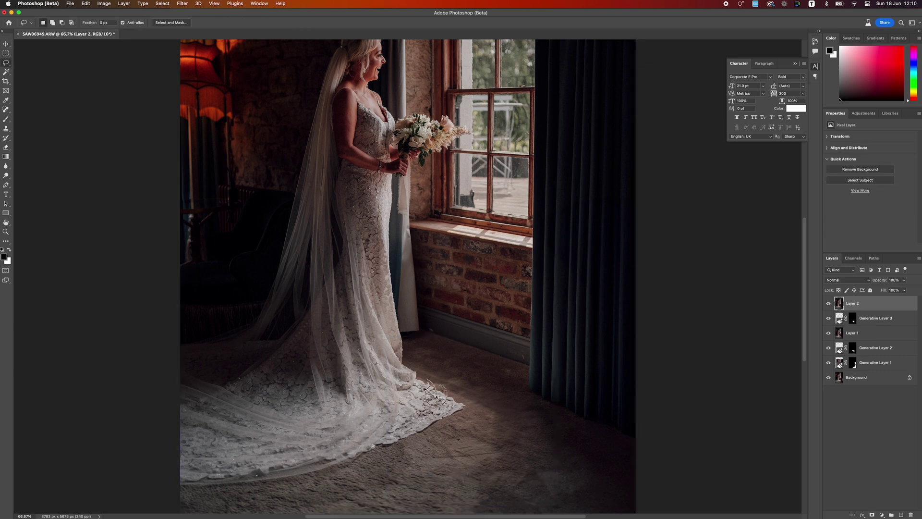
- Regenerate the lassoed edge of the dress train with Generative Fill, keep and upvote the third variation, and merge it down
{"action": "left_click_drag", "start_coordinate": [434, 379], "coordinate": [416, 433]}
{"action": "left_click", "coordinate": [504, 446]}
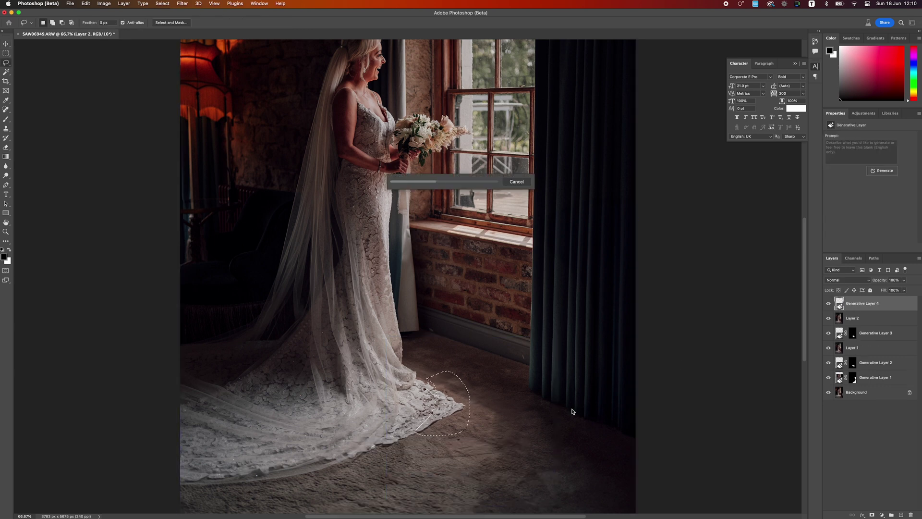
{"action": "left_click", "coordinate": [885, 200]}
{"action": "left_click", "coordinate": [477, 447]}
{"action": "right_click", "coordinate": [870, 303]}
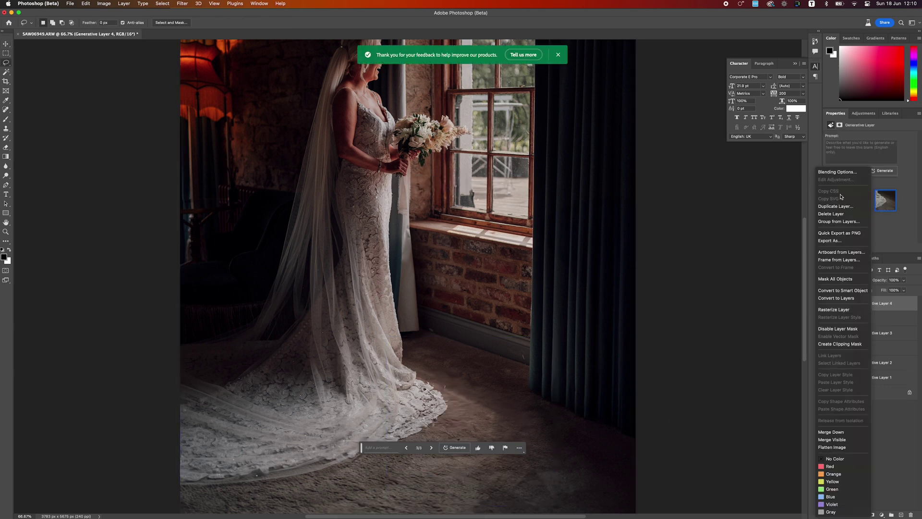
{"action": "left_click", "coordinate": [830, 432]}
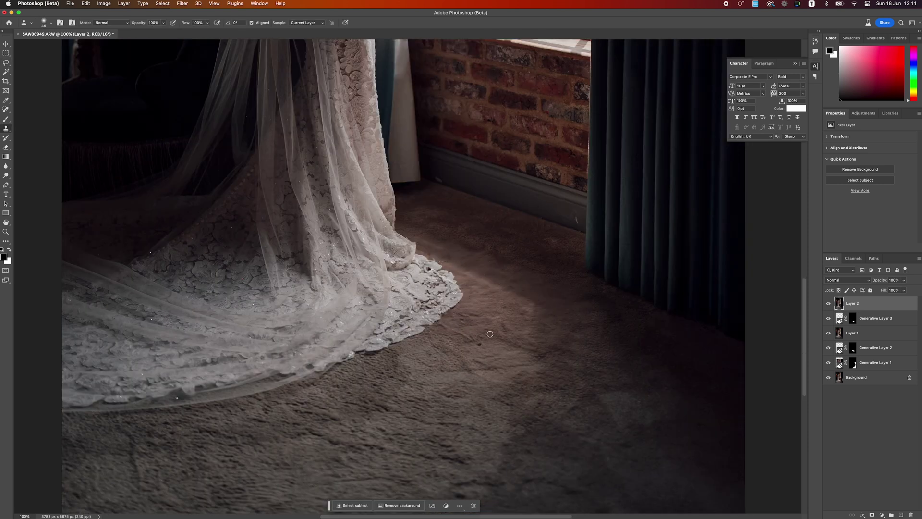
- Inspect the retouched dress hem and carpet up close and within the whole bride portrait
{"action": "key", "text": "super+minus"}
{"action": "key", "text": "super+minus"}
{"action": "key", "text": "super+plus"}
{"action": "key", "text": "super+plus"}
{"action": "key", "text": "super+plus"}
{"action": "key", "text": "super+minus"}
{"action": "key", "text": "super+minus"}
{"action": "scroll", "coordinate": [280, 276], "scroll_direction": "up", "scroll_amount": 10}
{"action": "scroll", "coordinate": [486, 355], "scroll_direction": "down", "scroll_amount": 6}
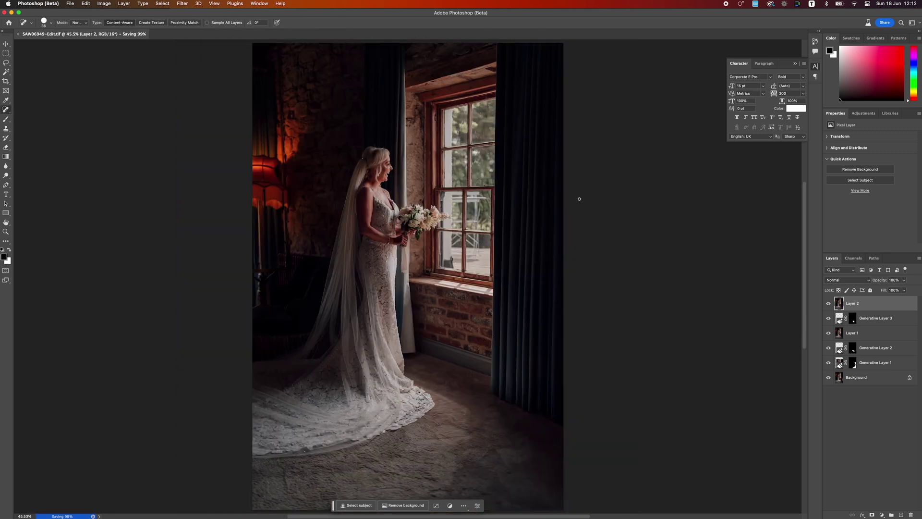
- Switch to Lightroom Classic and compare the edited bride portrait with its original by alternating between the two photos
{"action": "key", "text": "super+Tab"}
{"action": "left_click", "coordinate": [491, 495]}
{"action": "key", "text": "1"}
{"action": "key", "text": "Left"}
{"action": "key", "text": "Right"}
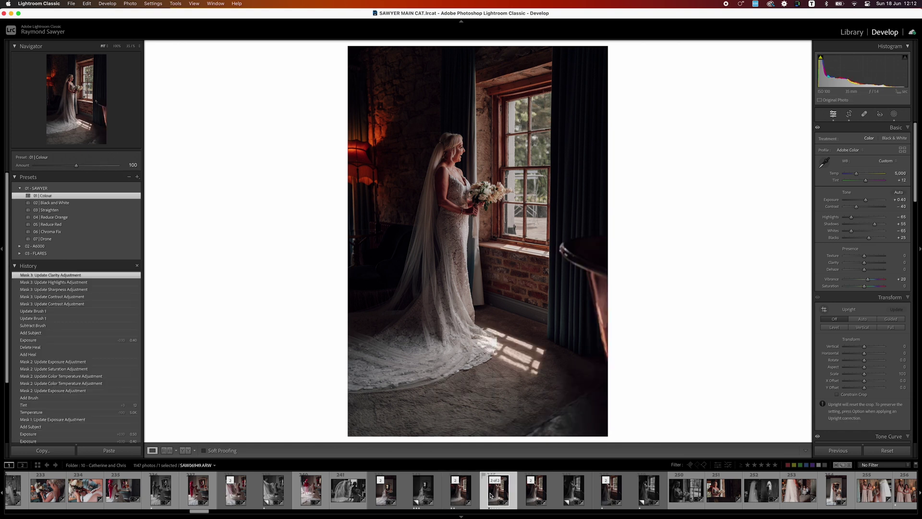
{"action": "left_click", "coordinate": [465, 496]}
{"action": "left_click", "coordinate": [491, 496]}
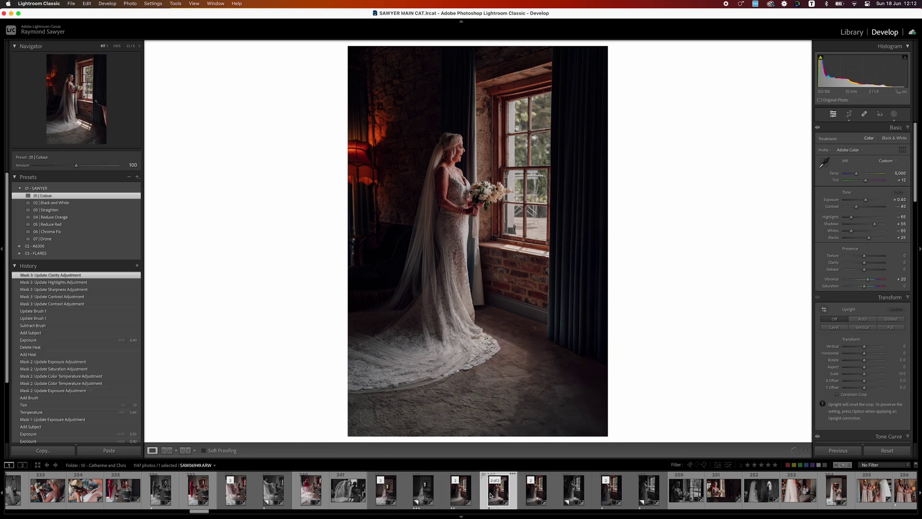
{"action": "key", "text": "Left"}
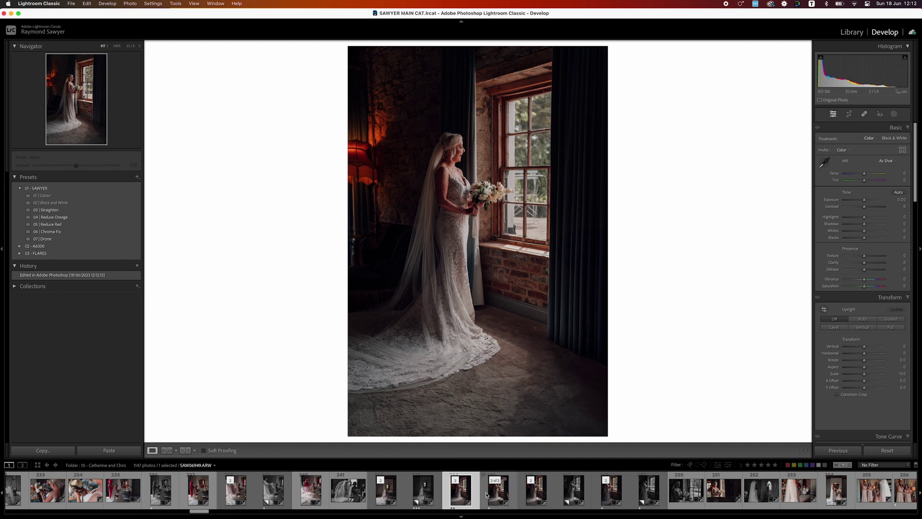
{"action": "key", "text": "Right"}
{"action": "left_click", "coordinate": [466, 495]}
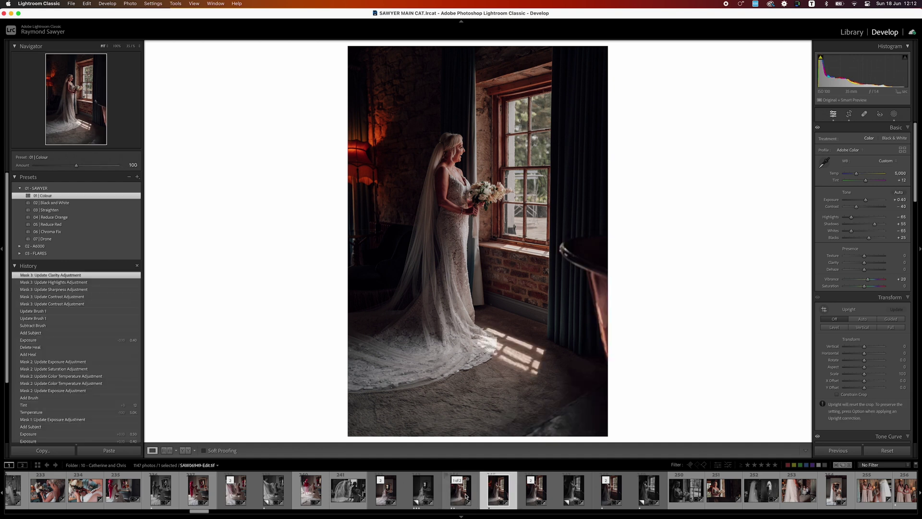
{"action": "left_click", "coordinate": [481, 495]}
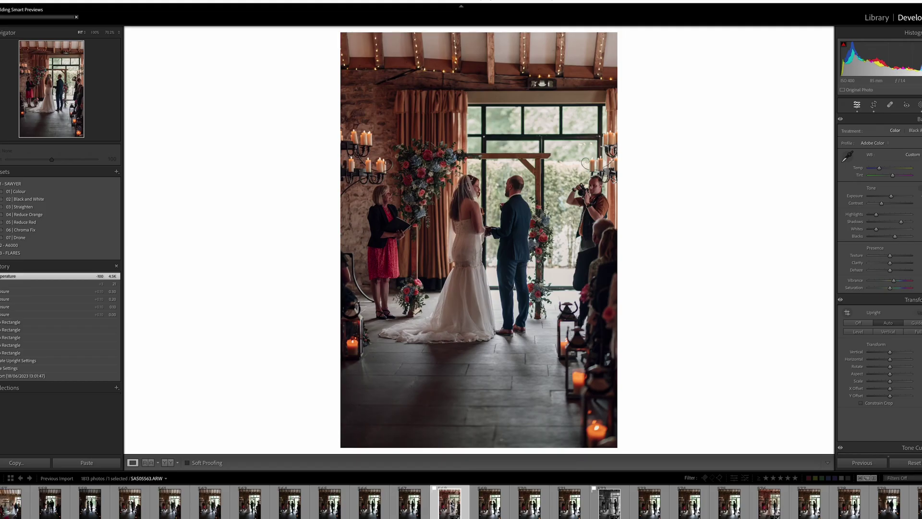
- Send the ceremony photo SA505563.ARW from Lightroom Classic to Adobe Photoshop (Beta) for editing
{"action": "right_click", "coordinate": [449, 500]}
{"action": "mouse_move", "coordinate": [486, 340]}
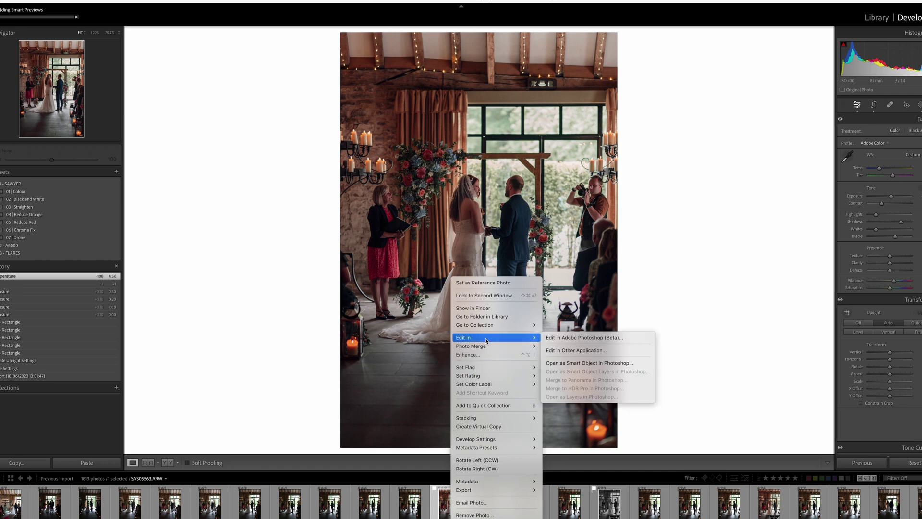
{"action": "left_click", "coordinate": [584, 338]}
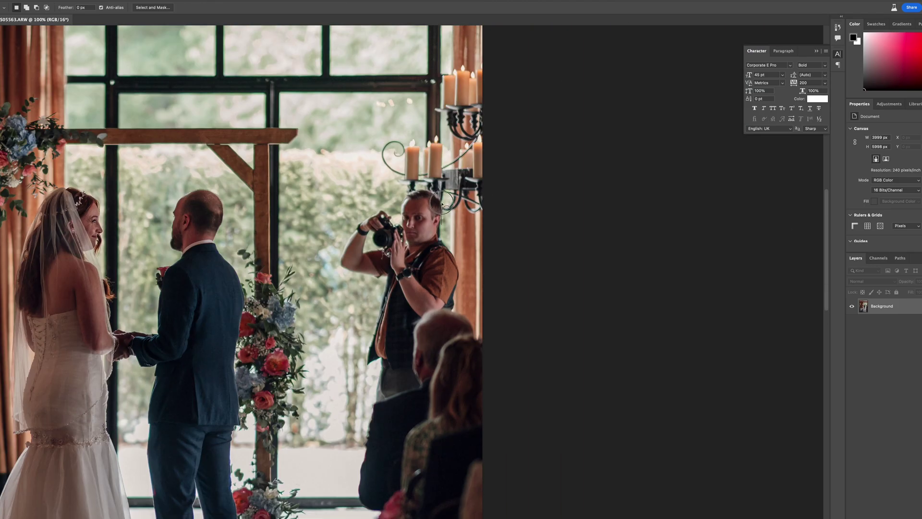
- Lasso the photographer standing behind the groom and run Generative Fill on the selection
{"action": "mouse_move", "coordinate": [442, 204]}
{"action": "left_mouse_down"}
{"action": "mouse_move", "coordinate": [337, 267]}
{"action": "mouse_move", "coordinate": [375, 403]}
{"action": "mouse_move", "coordinate": [459, 262]}
{"action": "mouse_move", "coordinate": [441, 204]}
{"action": "left_mouse_up"}
{"action": "left_click", "coordinate": [331, 417]}
{"action": "left_click", "coordinate": [445, 417]}
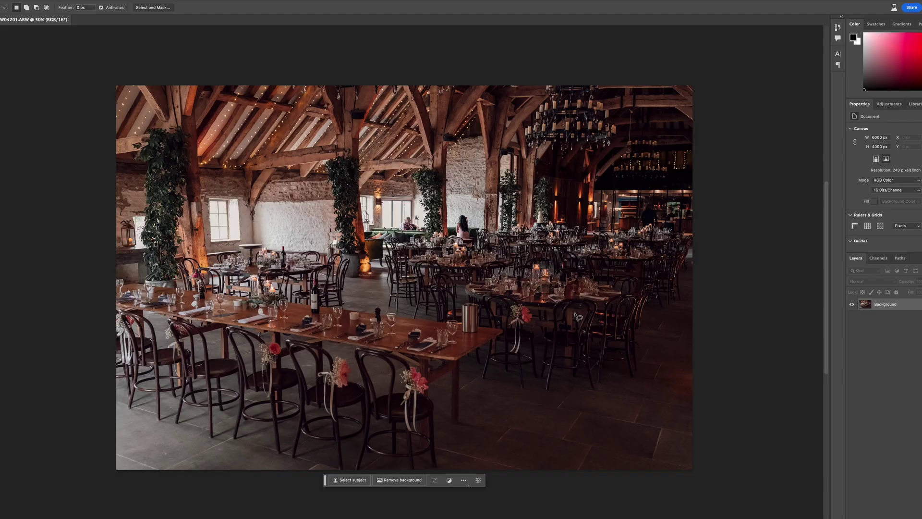
- Lasso the people standing in front of the bar in the dining hall photo and remove them with Generative Fill
{"action": "key", "text": "ctrl+1"}
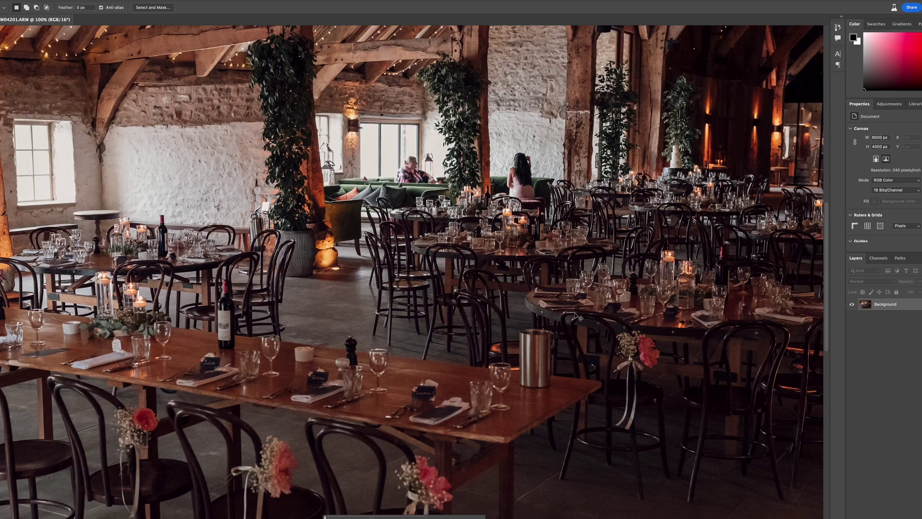
{"action": "key", "text": "ctrl+plus"}
{"action": "left_click_drag", "start_coordinate": [627, 32], "coordinate": [557, 178]}
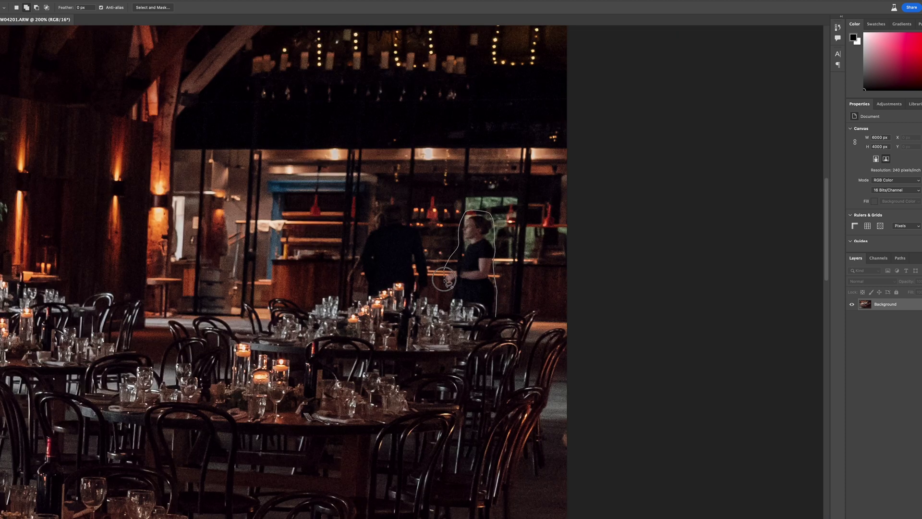
{"action": "mouse_move", "coordinate": [430, 290]}
{"action": "left_mouse_down"}
{"action": "mouse_move", "coordinate": [348, 277]}
{"action": "mouse_move", "coordinate": [381, 297]}
{"action": "mouse_move", "coordinate": [422, 301]}
{"action": "left_mouse_up"}
{"action": "left_click", "coordinate": [2, 358]}
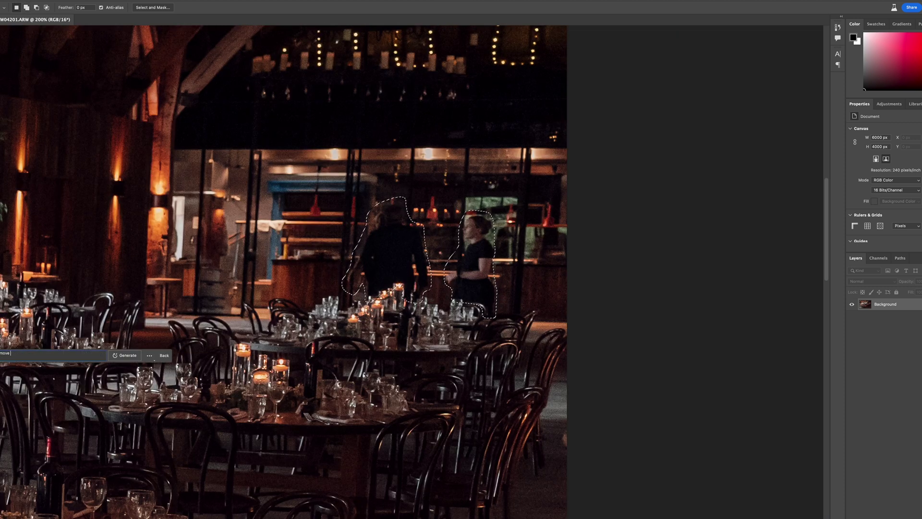
{"action": "left_click", "coordinate": [156, 356]}
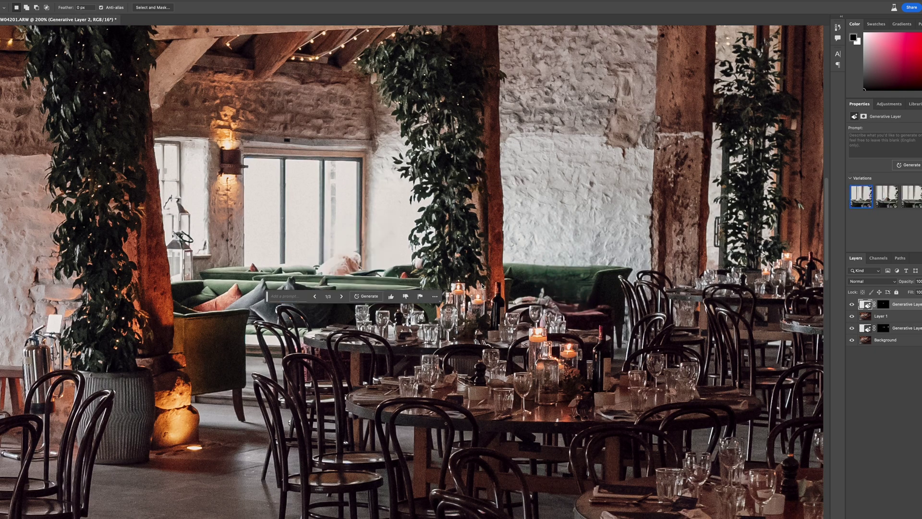
- Compare the generated variations of the green sofa area and choose the third one
{"action": "left_click", "coordinate": [886, 203]}
{"action": "left_click", "coordinate": [909, 204]}
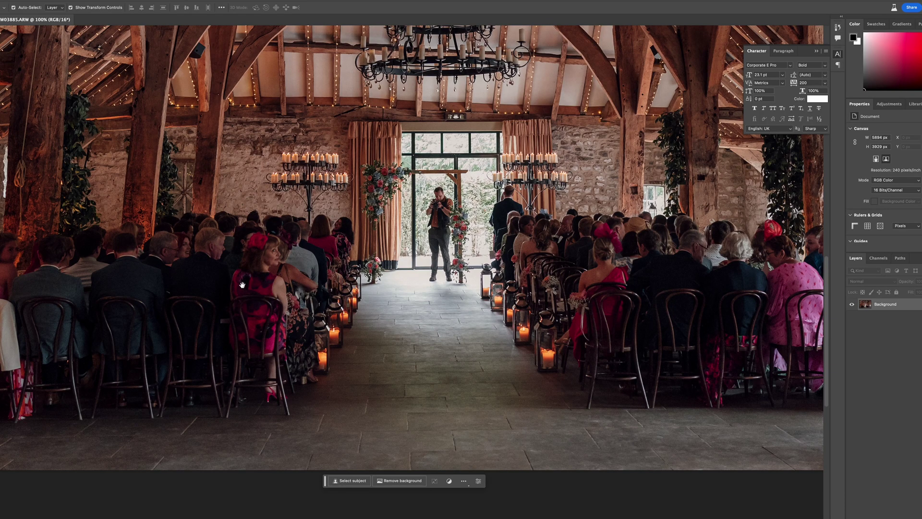
- Lasso the arch and photographer by the doors and run Generative Fill with "remove person and wood frame with flowers attached to it"
{"action": "scroll", "coordinate": [420, 259], "scroll_direction": "up", "scroll_amount": 2}
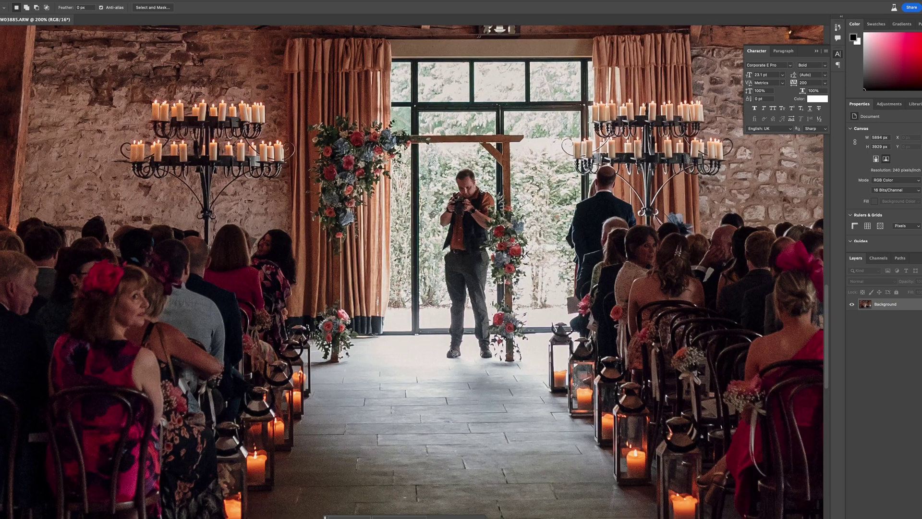
{"action": "mouse_move", "coordinate": [444, 350]}
{"action": "left_mouse_down"}
{"action": "mouse_move", "coordinate": [487, 365]}
{"action": "mouse_move", "coordinate": [520, 301]}
{"action": "mouse_move", "coordinate": [500, 129]}
{"action": "mouse_move", "coordinate": [312, 120]}
{"action": "mouse_move", "coordinate": [321, 225]}
{"action": "mouse_move", "coordinate": [315, 347]}
{"action": "mouse_move", "coordinate": [357, 250]}
{"action": "mouse_move", "coordinate": [485, 180]}
{"action": "mouse_move", "coordinate": [446, 351]}
{"action": "left_mouse_up"}
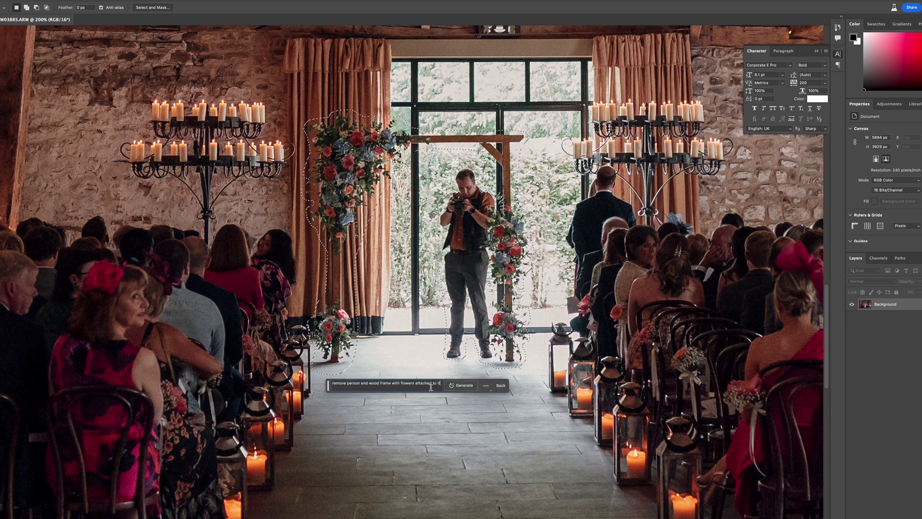
{"action": "left_click", "coordinate": [470, 386]}
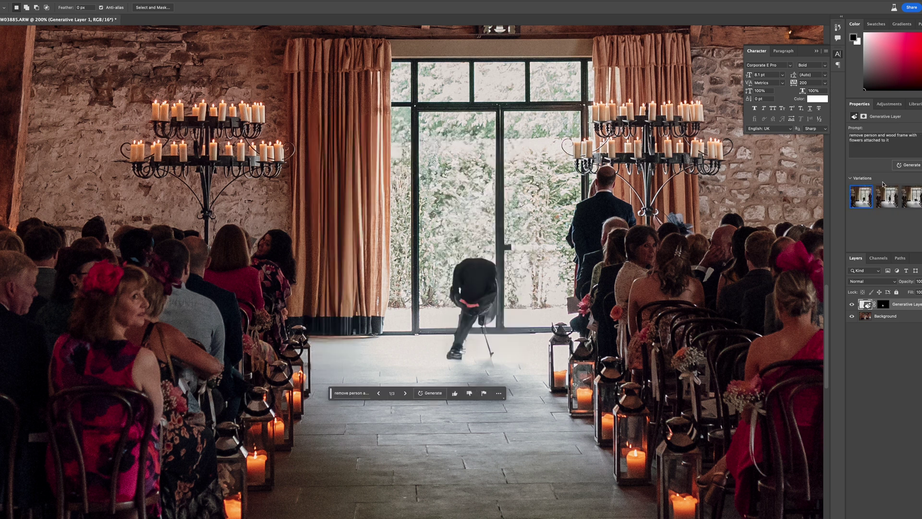
- Compare the three generated variations of the doorway area, then keep and upvote the first one
{"action": "left_click", "coordinate": [886, 198]}
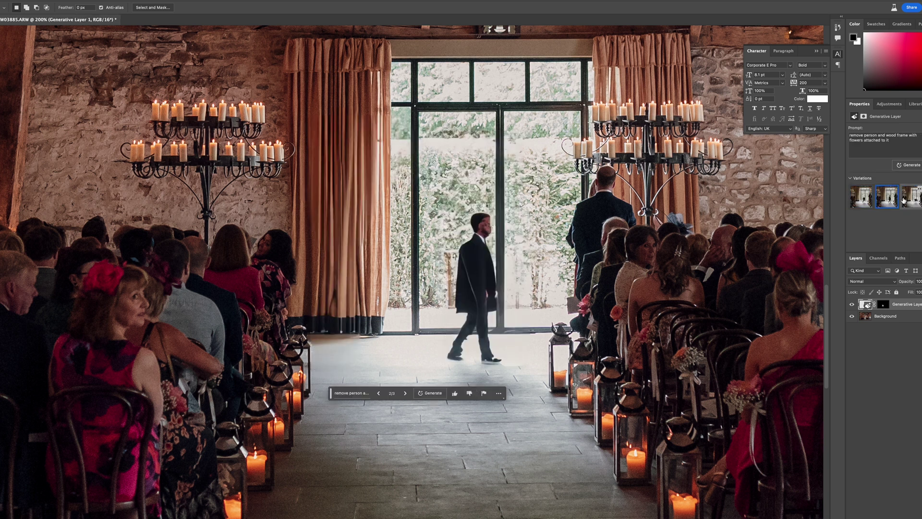
{"action": "left_click", "coordinate": [912, 200]}
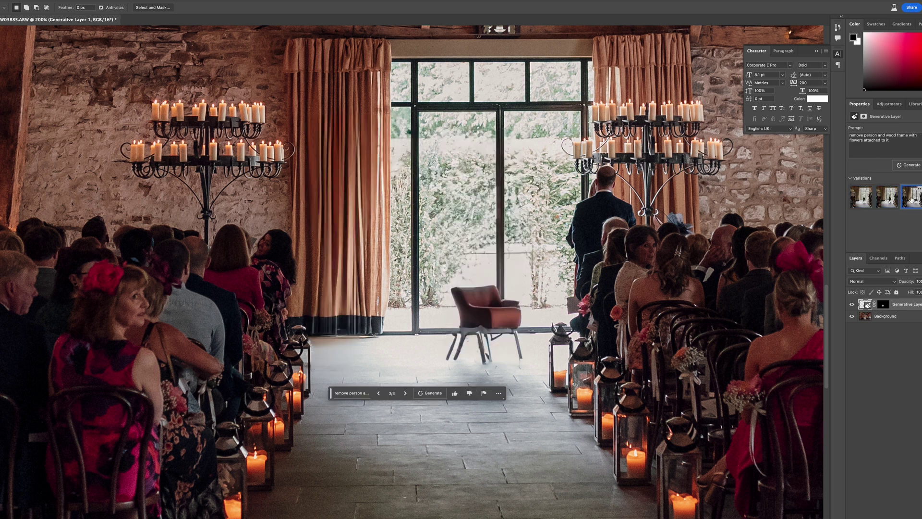
{"action": "left_click", "coordinate": [860, 202]}
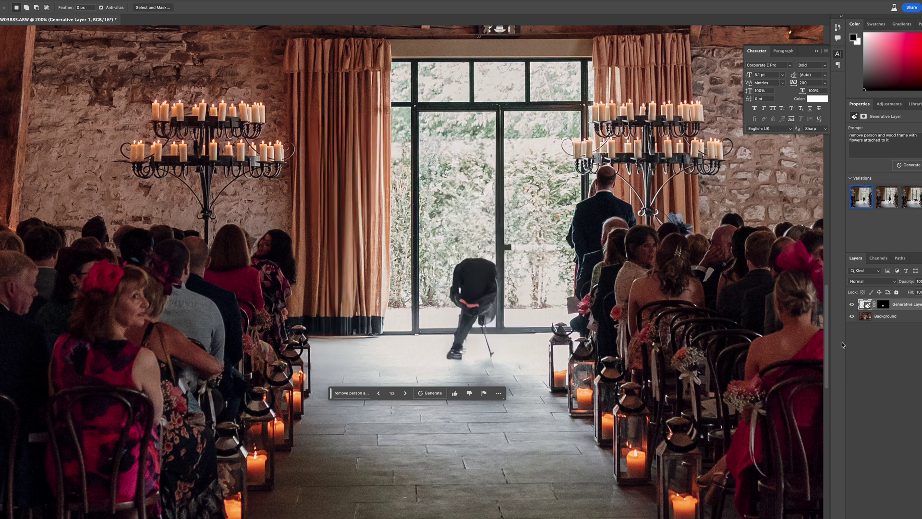
{"action": "left_click", "coordinate": [454, 393]}
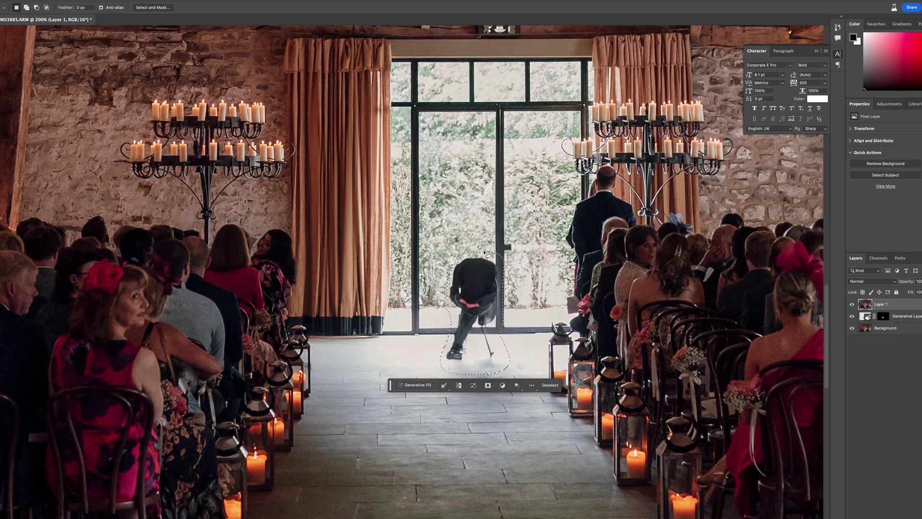
- Lasso the leftover dark figure in front of the glass doors and run Generative Fill on it
{"action": "left_click", "coordinate": [553, 387]}
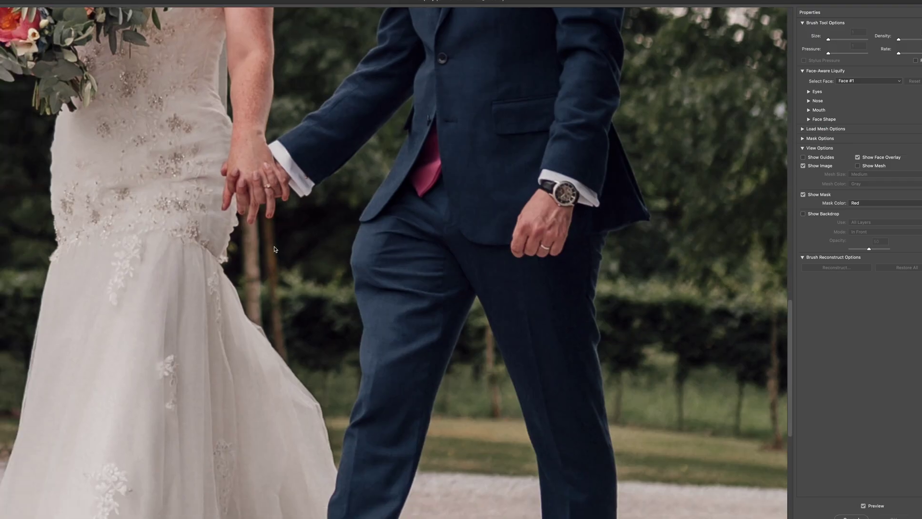
- Push the edges of the groom's jacket hem and upper trouser leg inward with Liquify's Forward Warp tool
{"action": "key", "text": "w"}
{"action": "left_click_drag", "start_coordinate": [355, 219], "coordinate": [369, 204]}
{"action": "left_click_drag", "start_coordinate": [356, 286], "coordinate": [370, 257]}
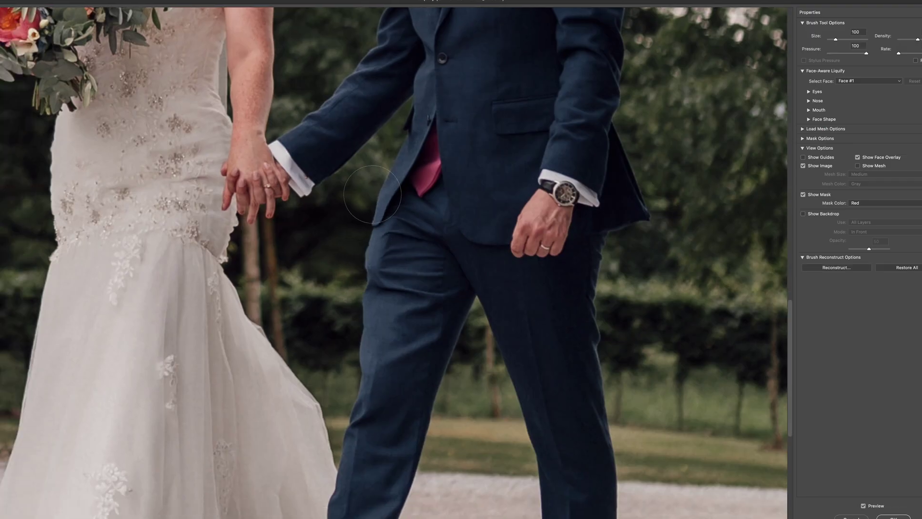